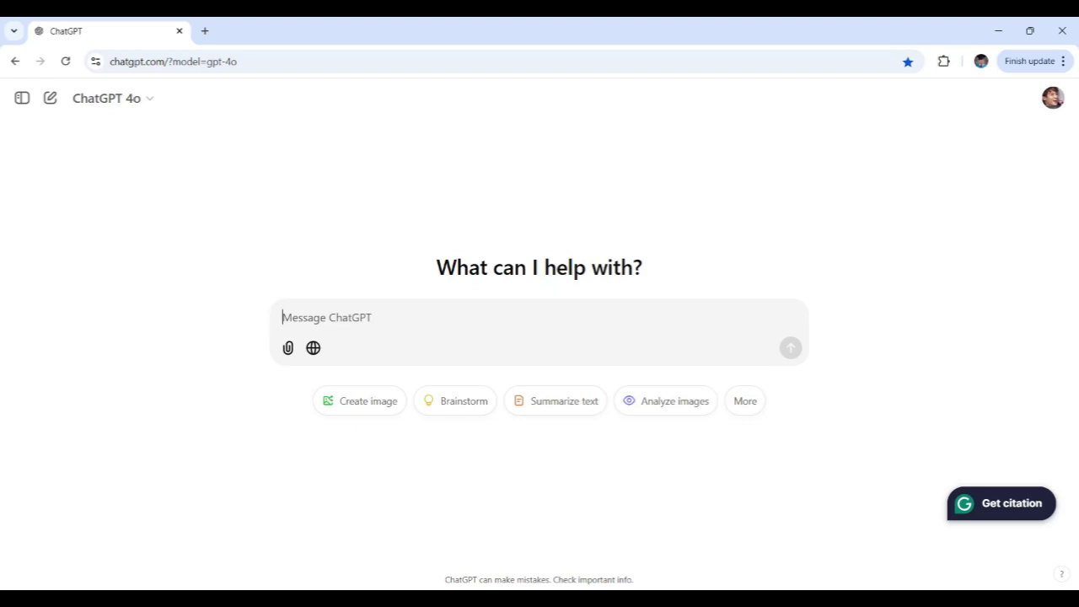
# Step: Ask for a list of unique outdoor activities for each season, focusing on creative and engaging activities suitable for groups or solo adventurers
pyautogui.write('Suggest a list of unique outdoor activities for each season. Focus on creative and engaging activities suitable for groups or solo adventurers.')
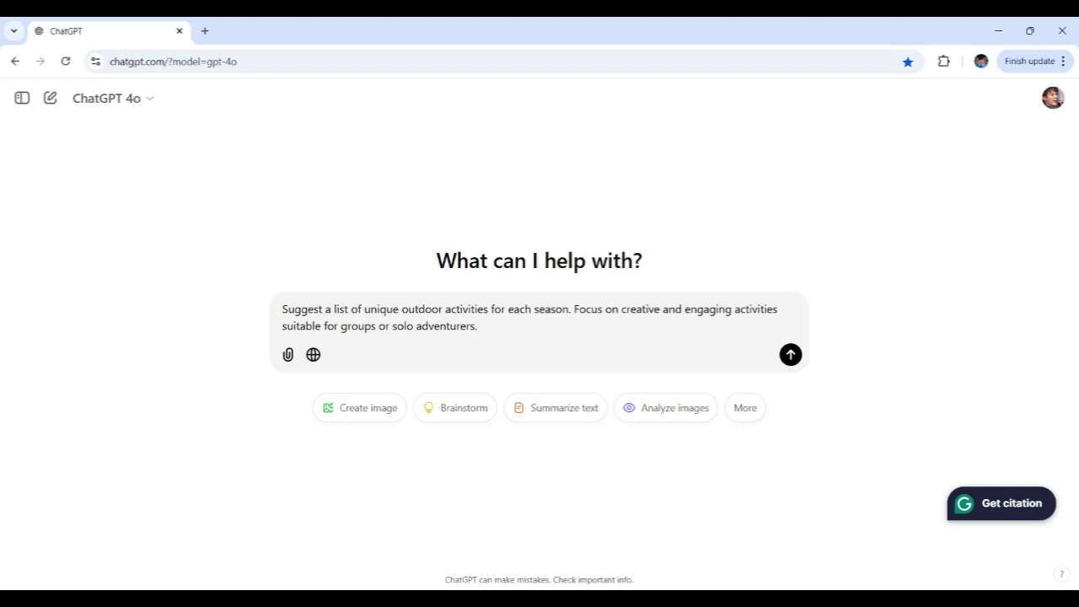
pyautogui.moveTo(478, 326); pyautogui.dragTo(253, 303)
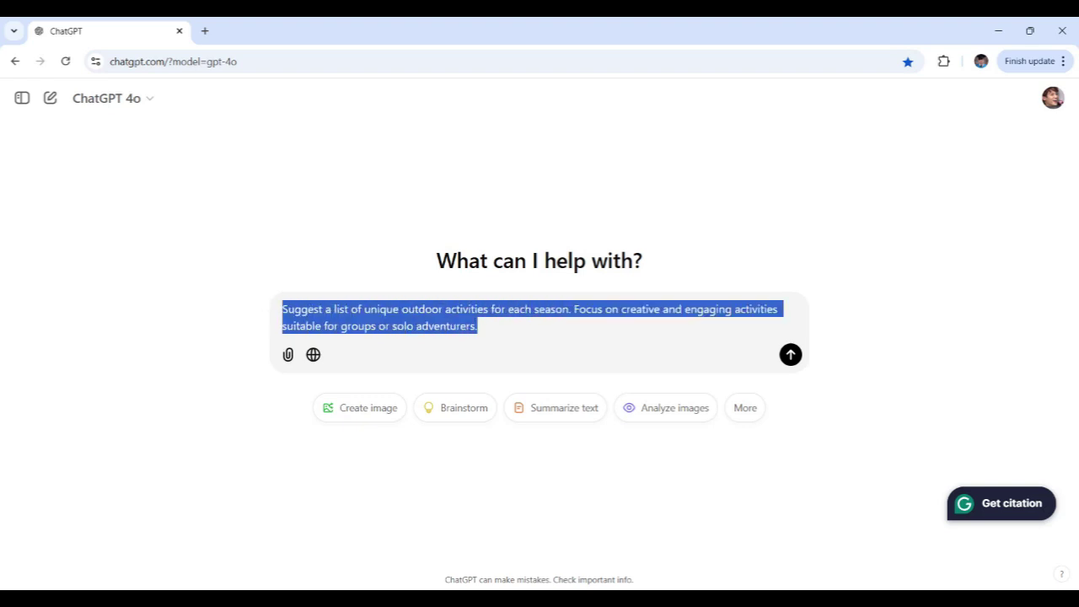
pyautogui.click(478, 326)
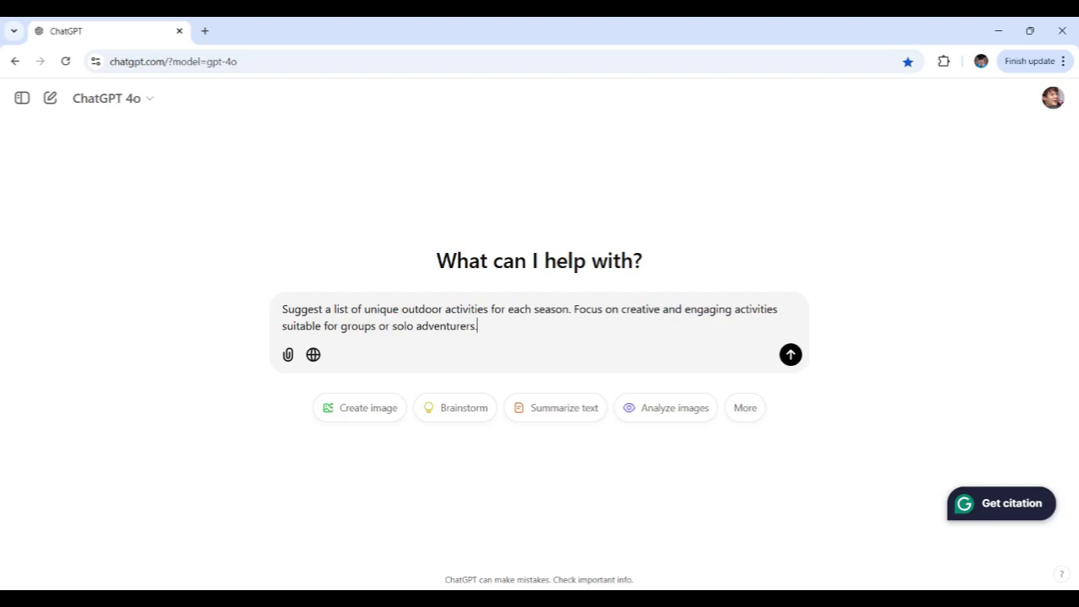
pyautogui.press('Return')
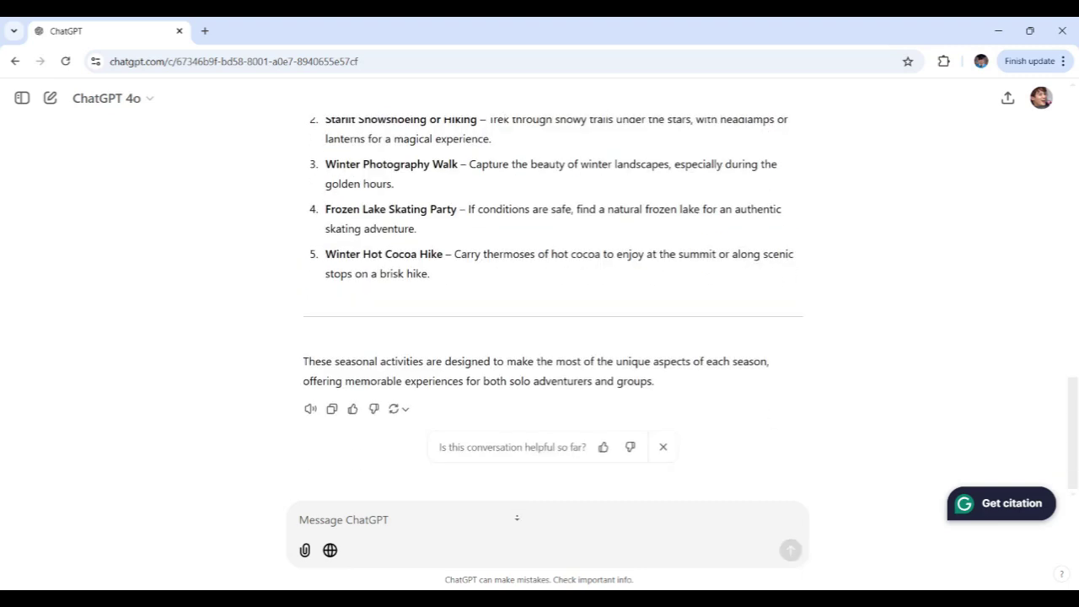
# Step: Read the seasonal activity suggestions in the response from Spring through Summer, Fall and Winter
pyautogui.scroll(10, 535, 314)
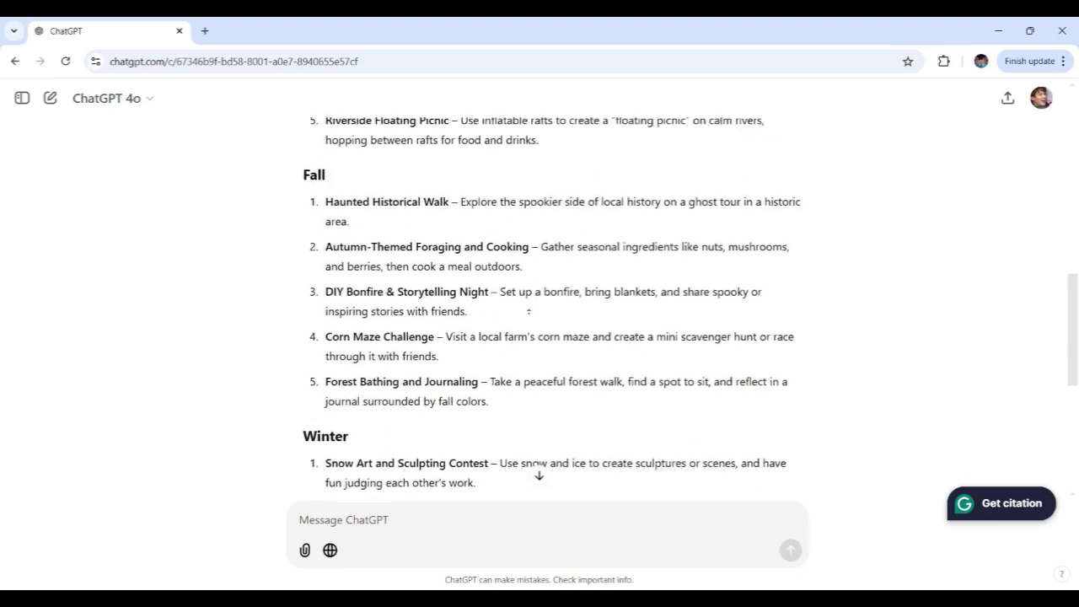
pyautogui.scroll(5, 535, 315)
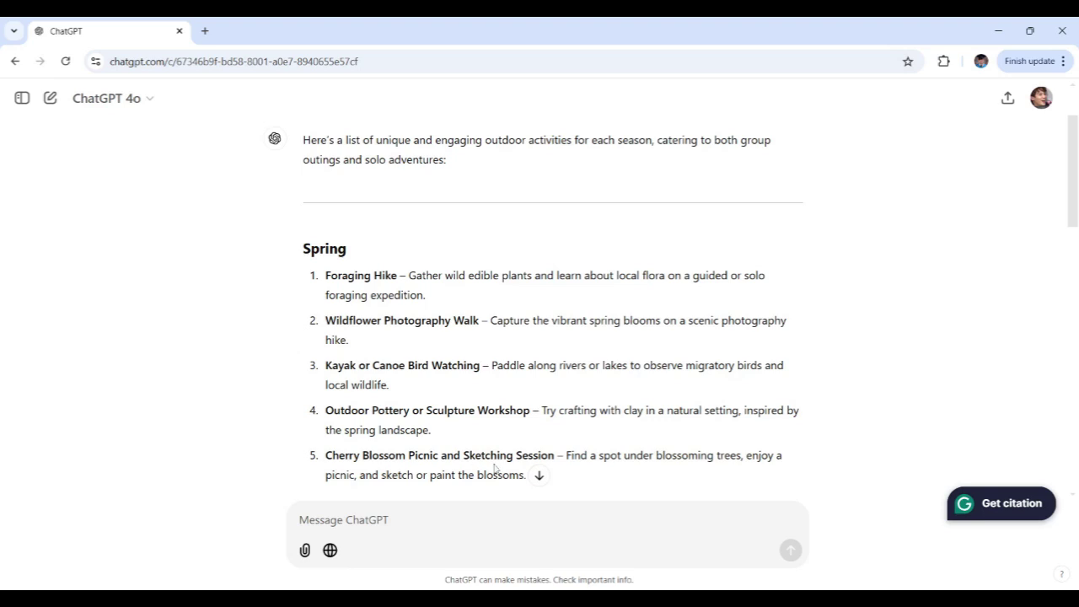
pyautogui.scroll(-2, 614, 382)
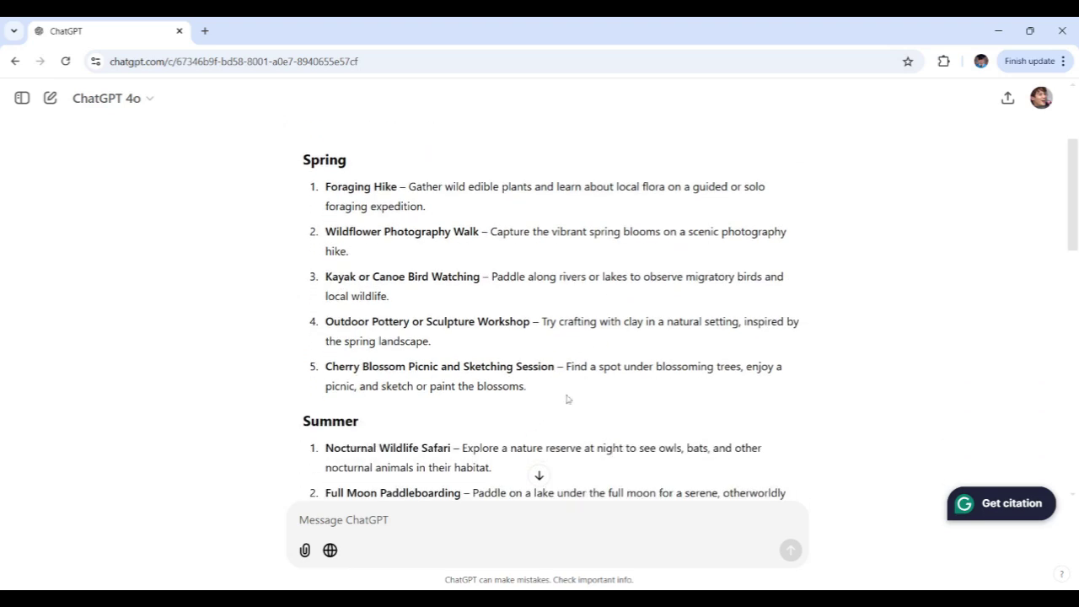
pyautogui.moveTo(558, 391); pyautogui.dragTo(564, 366)
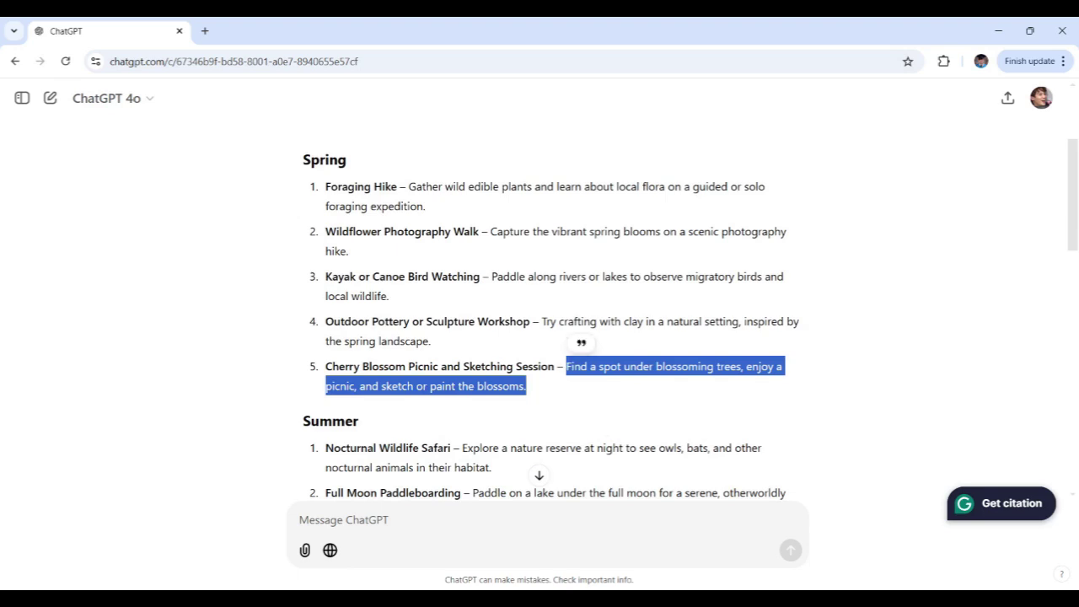
pyautogui.click(507, 266)
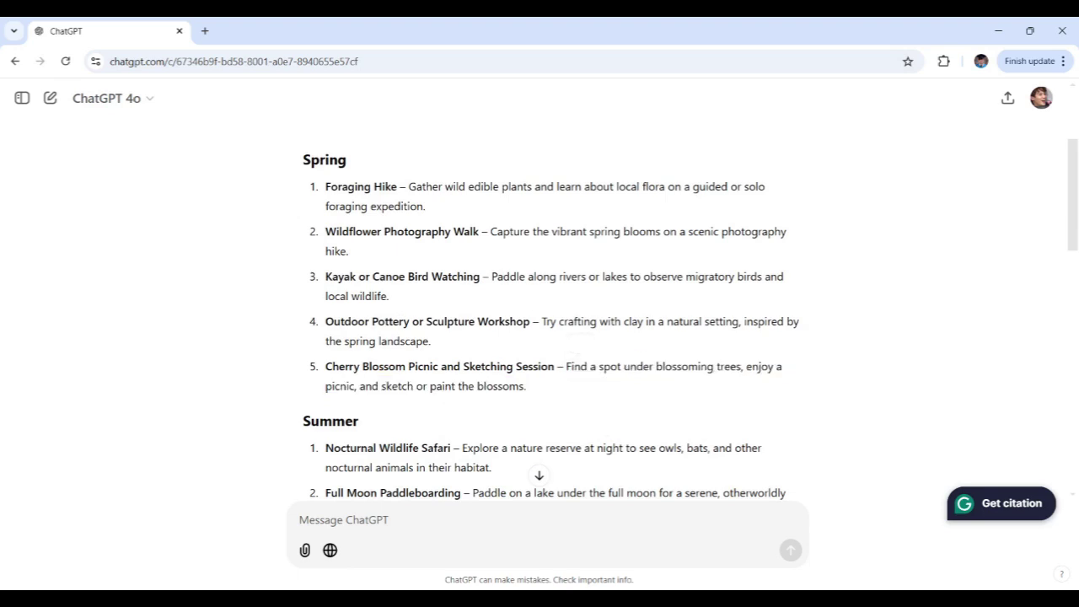
pyautogui.scroll(-3, 515, 293)
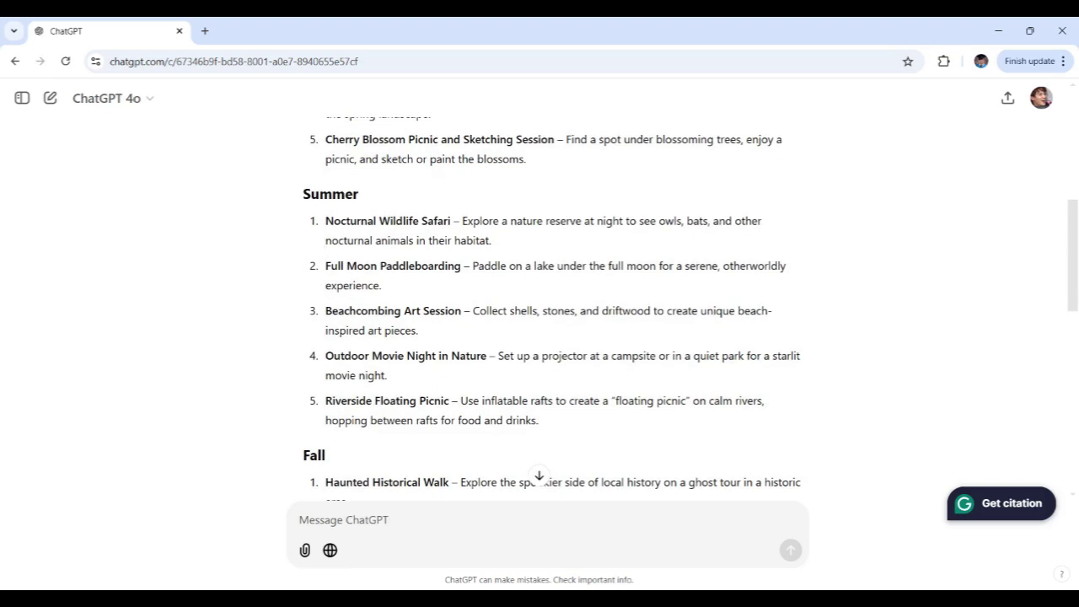
pyautogui.scroll(-3, 461, 385)
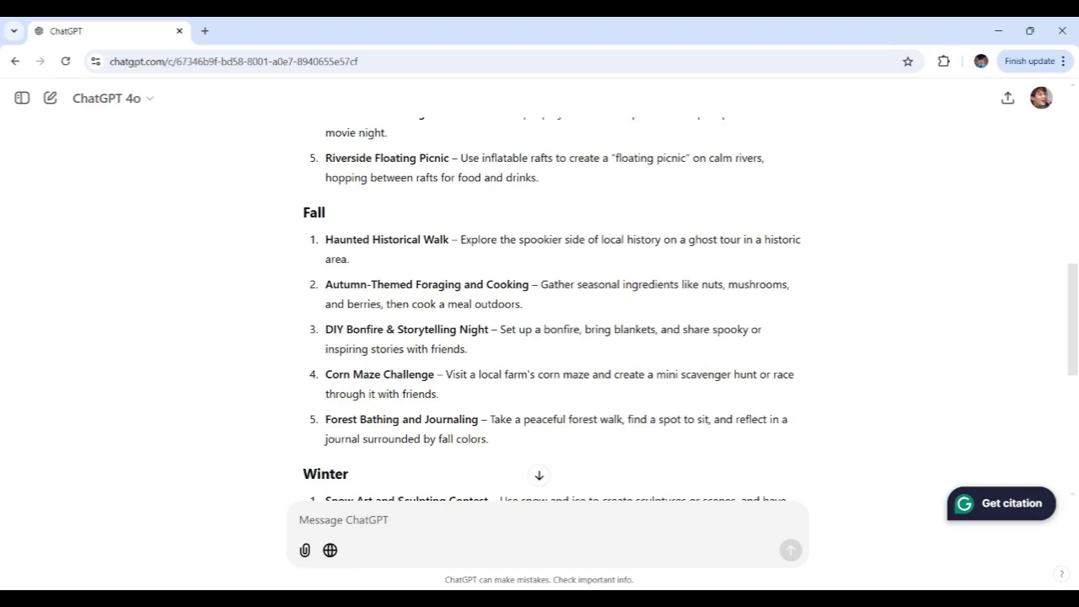
pyautogui.scroll(-3, 491, 453)
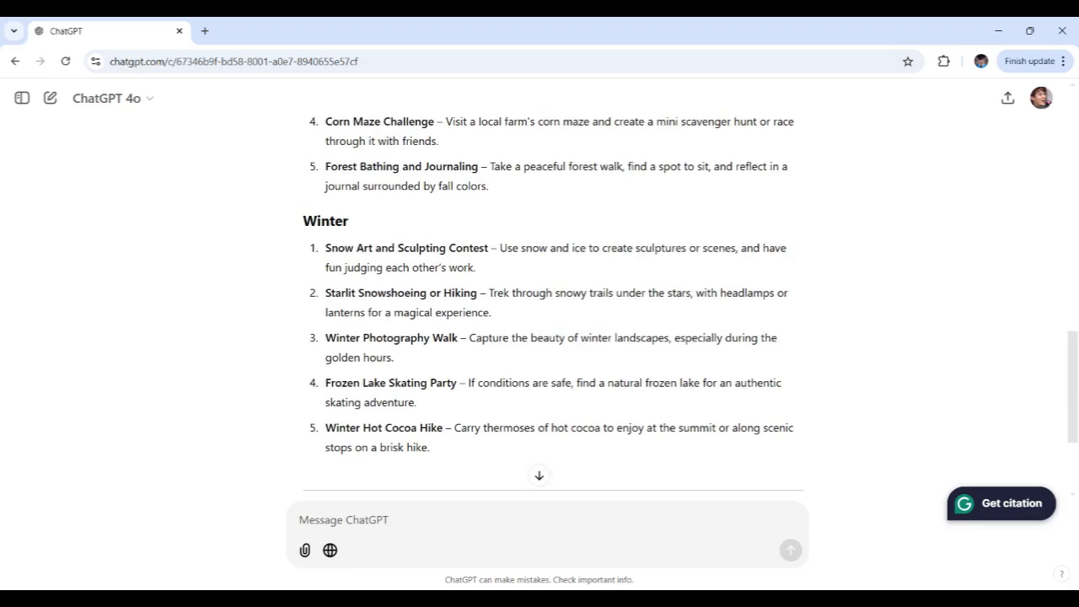
# Step: Review the whole seasonal list again, back up to Spring and through to the closing paragraph
pyautogui.scroll(2, 631, 432)
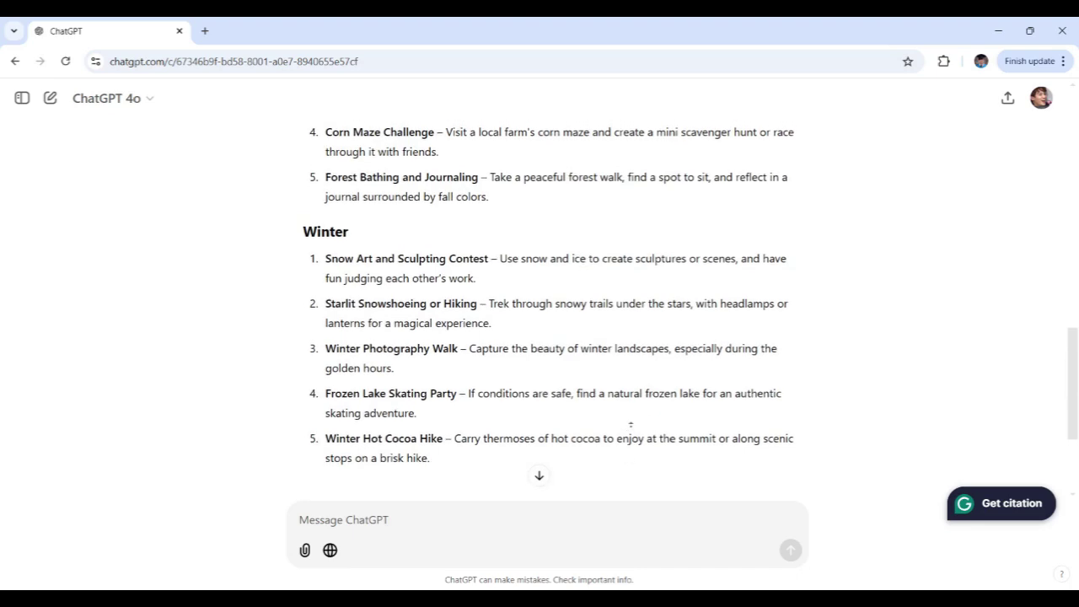
pyautogui.scroll(5, 626, 422)
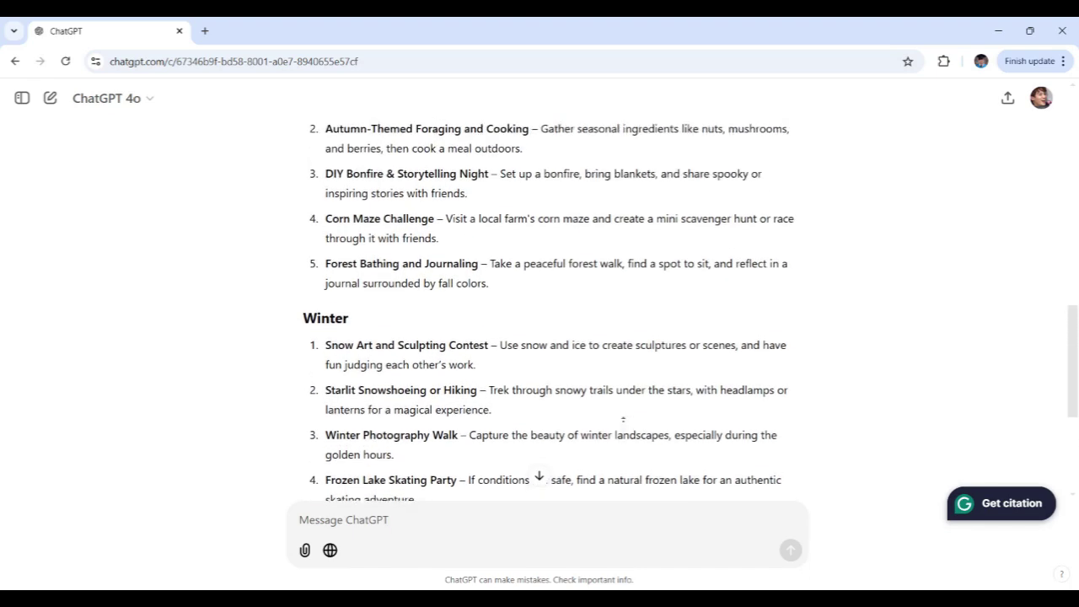
pyautogui.scroll(4, 609, 420)
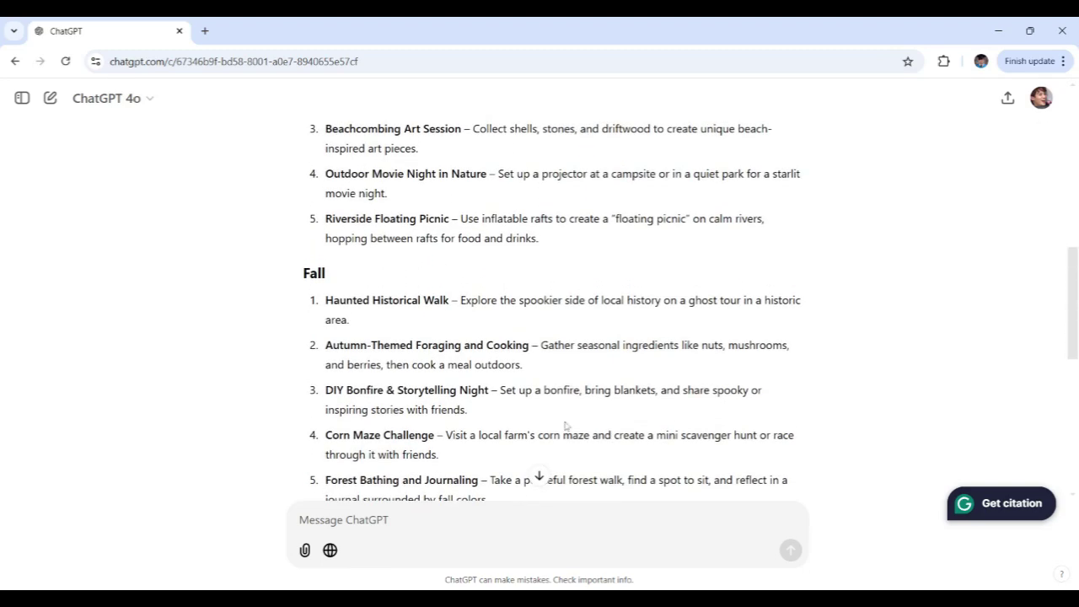
pyautogui.scroll(5, 563, 379)
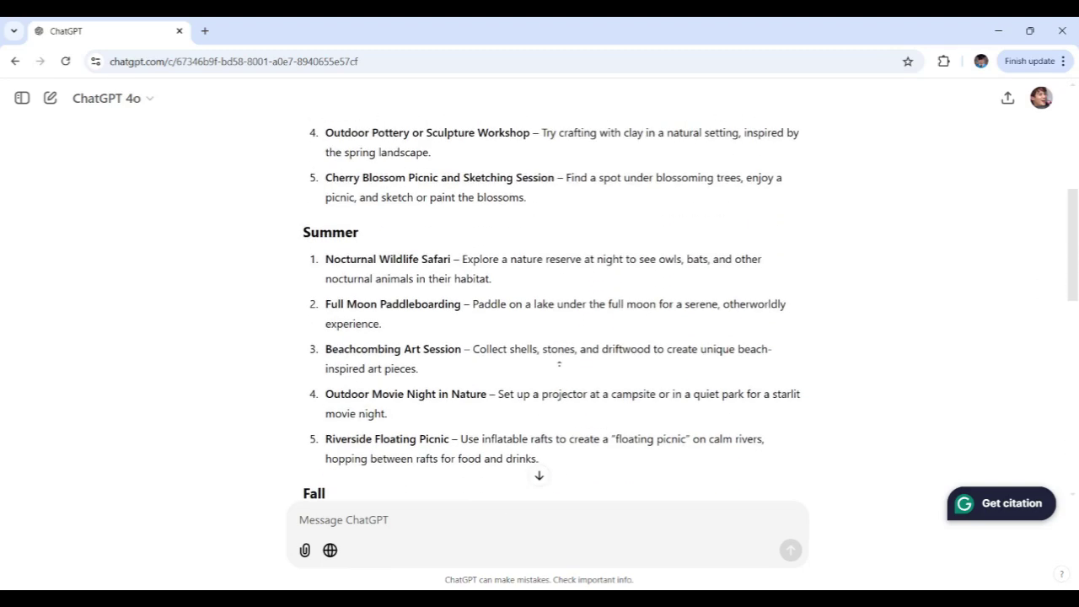
pyautogui.scroll(5, 576, 388)
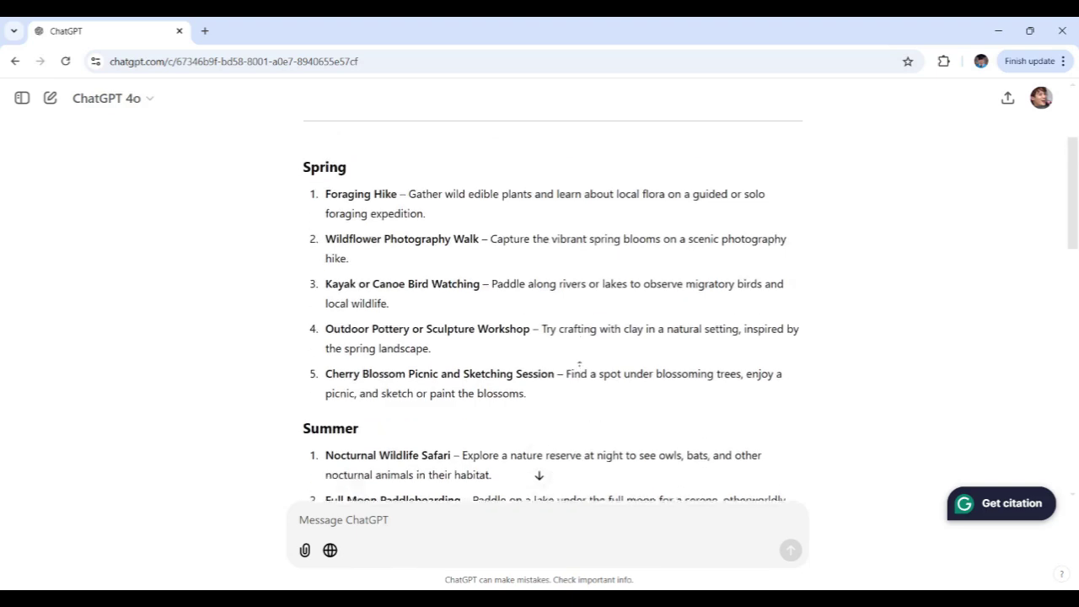
pyautogui.scroll(1, 573, 367)
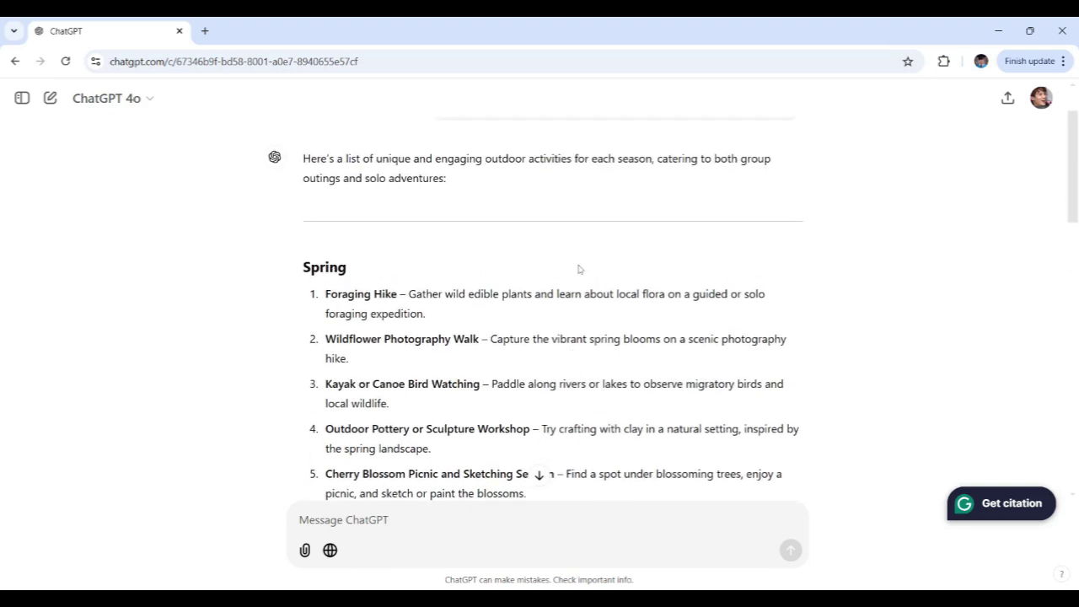
pyautogui.scroll(-4, 579, 268)
pyautogui.scroll(-2, 580, 331)
pyautogui.scroll(-3, 580, 331)
pyautogui.scroll(-3, 580, 331)
pyautogui.scroll(-3, 579, 331)
pyautogui.scroll(-3, 580, 331)
pyautogui.scroll(-3, 539, 304)
pyautogui.scroll(-3, 593, 345)
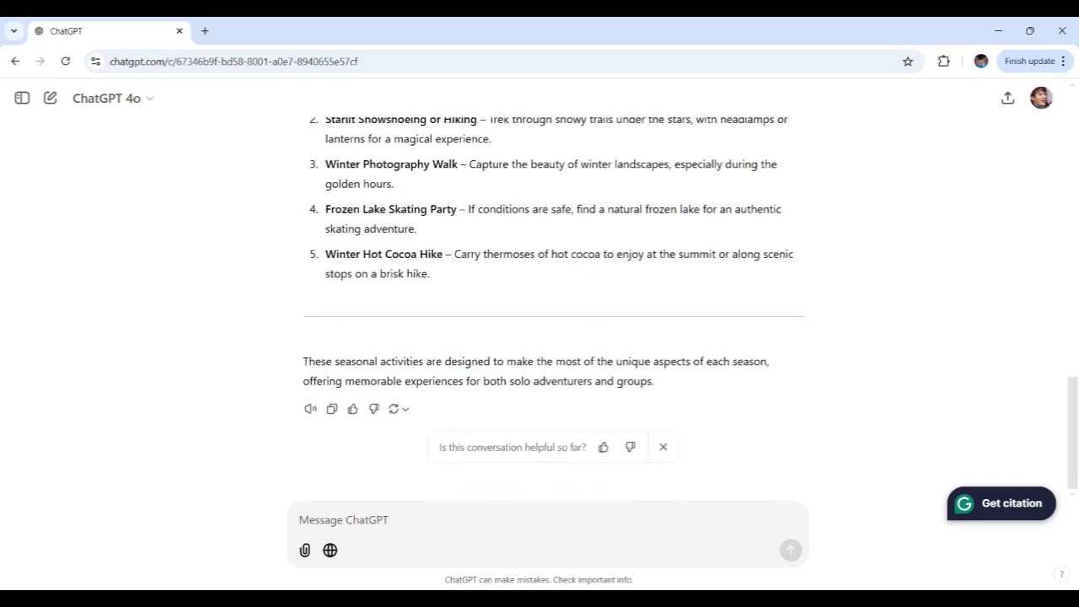
# Step: Start a new chat asking for outdoor activities matching varying fitness levels and personal interests, with beginner, intermediate and advanced options for nature, water sports or mountain activities
pyautogui.click(50, 97)
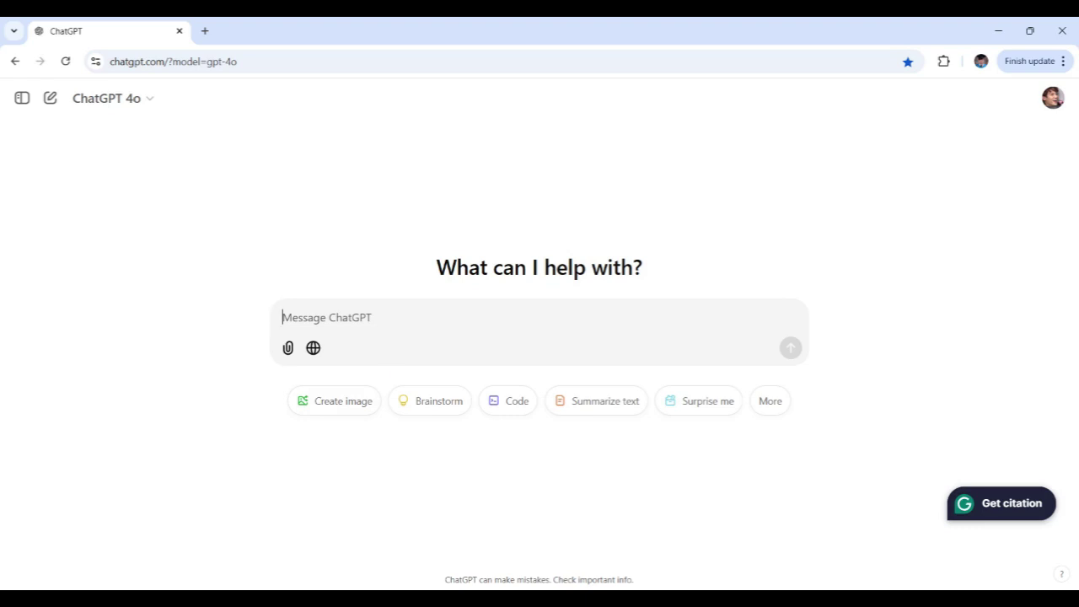
pyautogui.write('Suggest outdoor activities that match varying fitness levels and personal interests. Include options for beginner, intermediate, and advanced levels in each category, like nature, water sports, or mountain activities.')
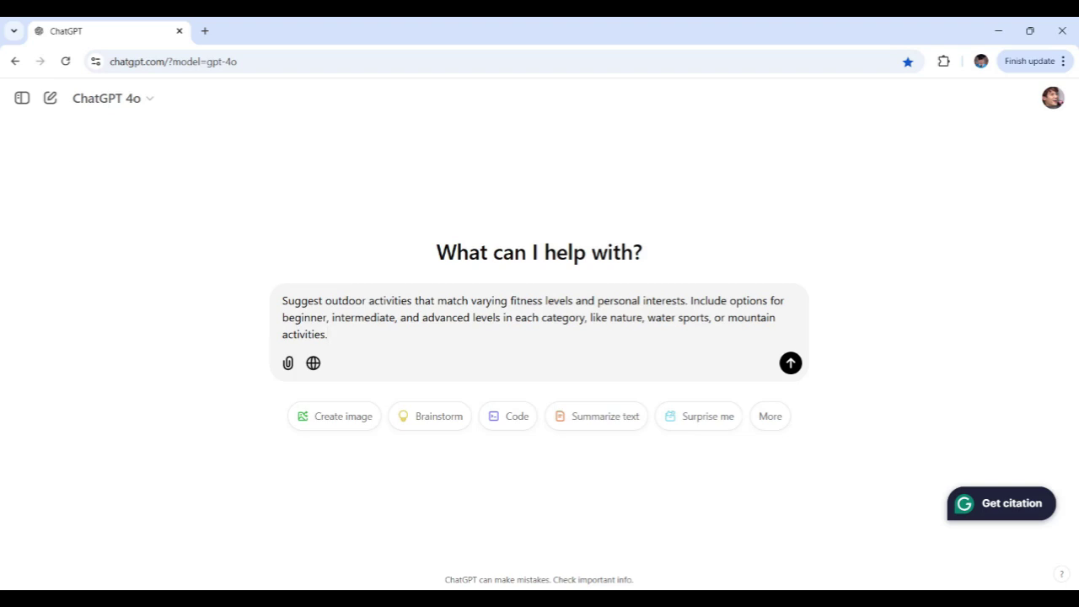
pyautogui.hotkey('ctrl', 'a')
pyautogui.press('Right')
pyautogui.press('Return')
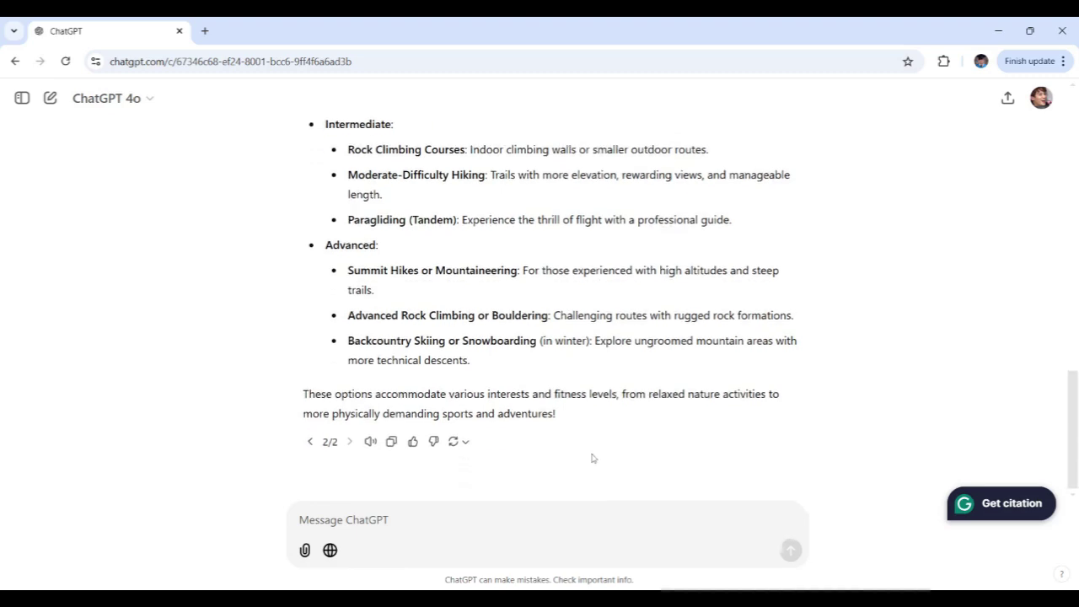
# Step: Examine the beginner, intermediate and advanced suggestions in the Nature & Wildlife Exploration section
pyautogui.scroll(3, 558, 392)
pyautogui.scroll(10, 558, 392)
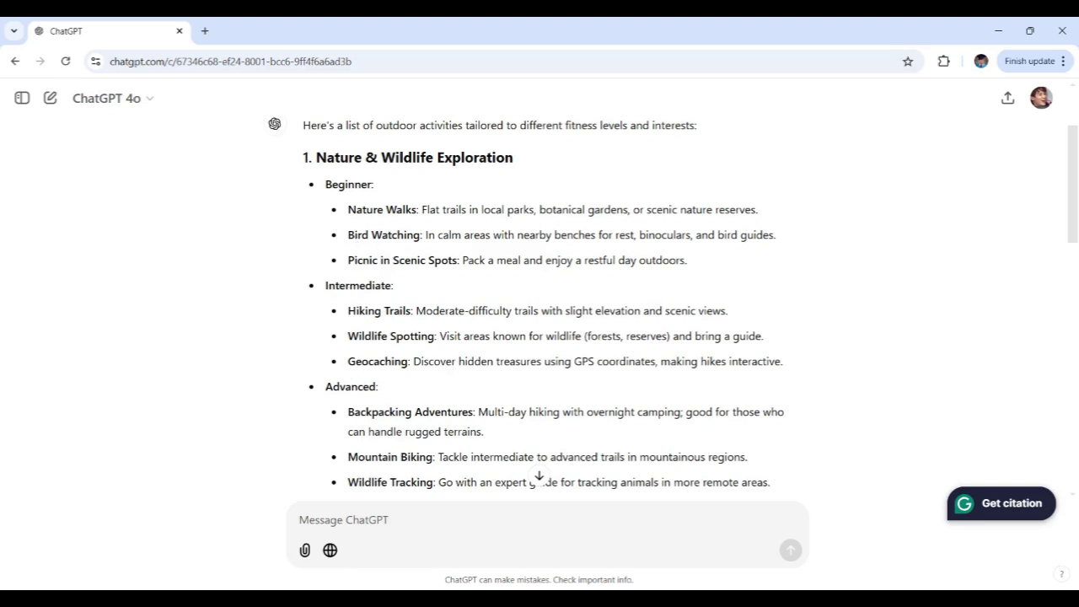
pyautogui.doubleClick(378, 362)
pyautogui.click(377, 362)
pyautogui.scroll(-1, 461, 442)
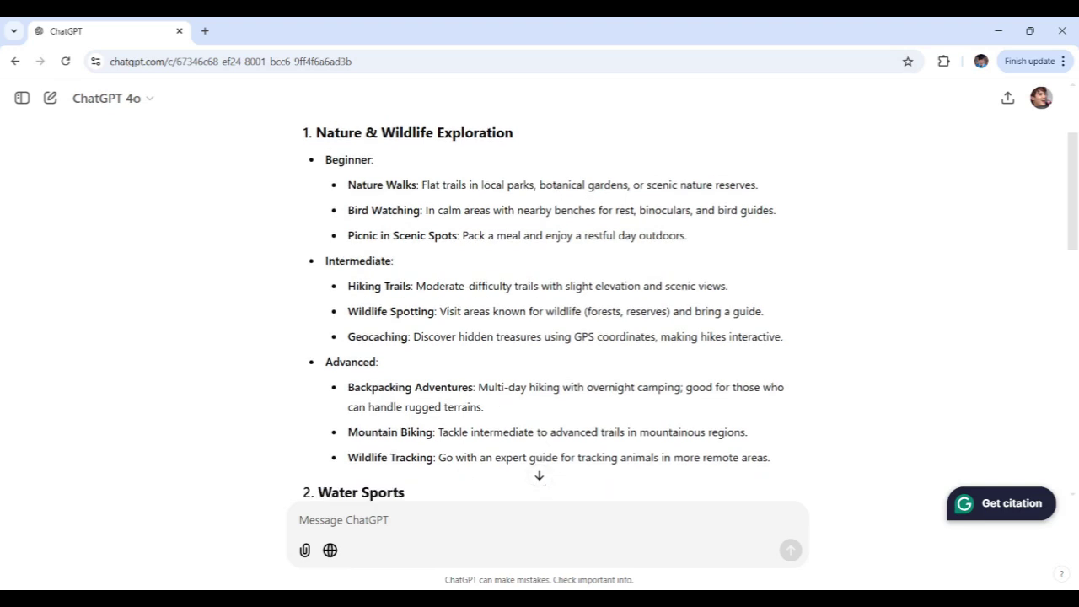
pyautogui.doubleClick(640, 457)
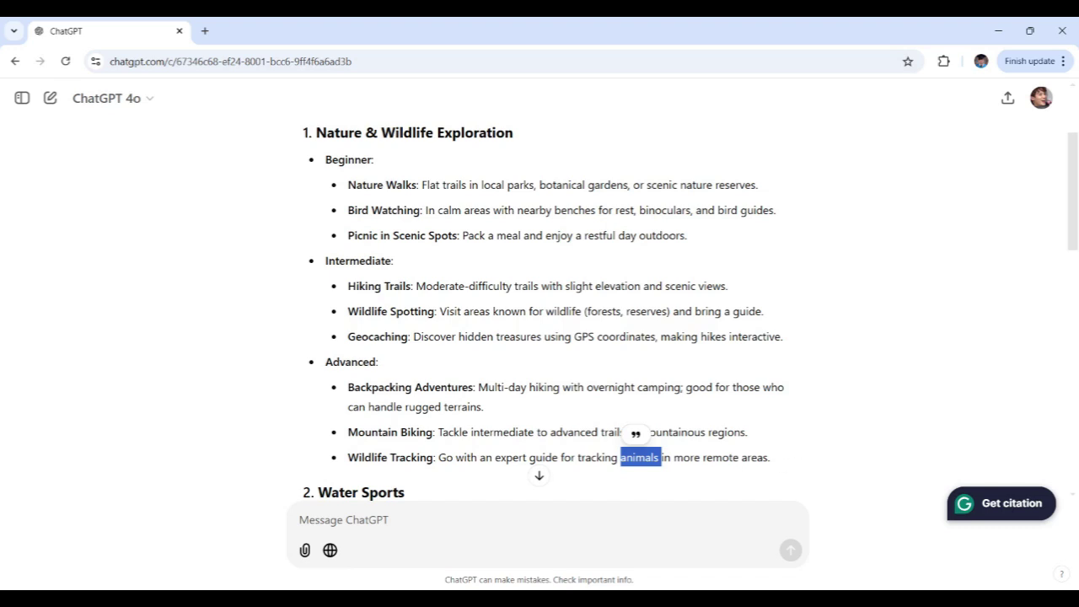
pyautogui.click(640, 457)
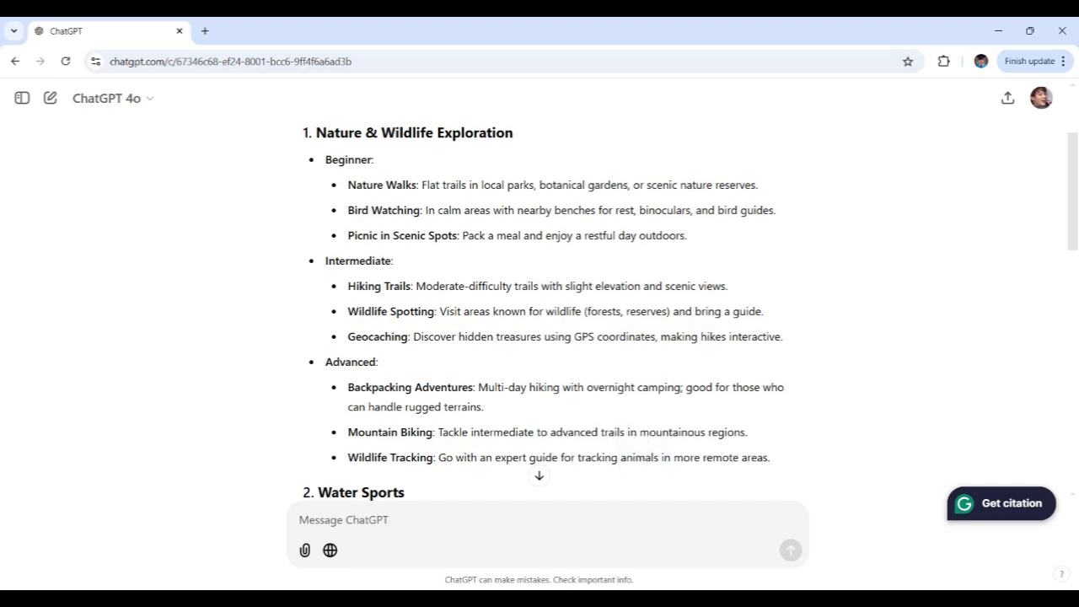
# Step: Examine the Water Sports section across its fitness levels, including the scuba diving suggestion
pyautogui.scroll(-4, 663, 450)
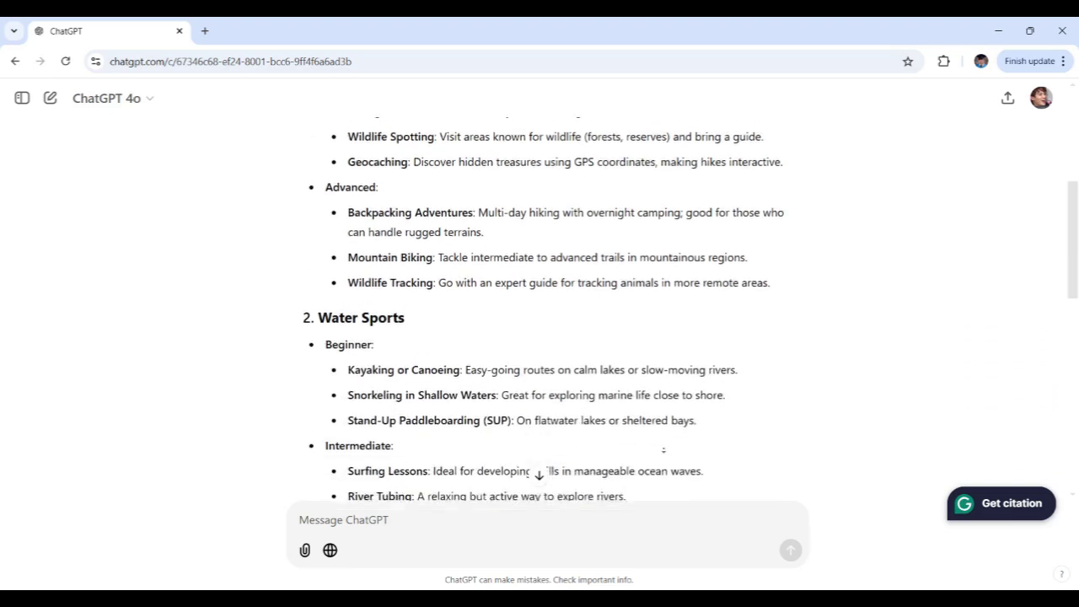
pyautogui.scroll(-1, 663, 451)
pyautogui.scroll(1, 635, 311)
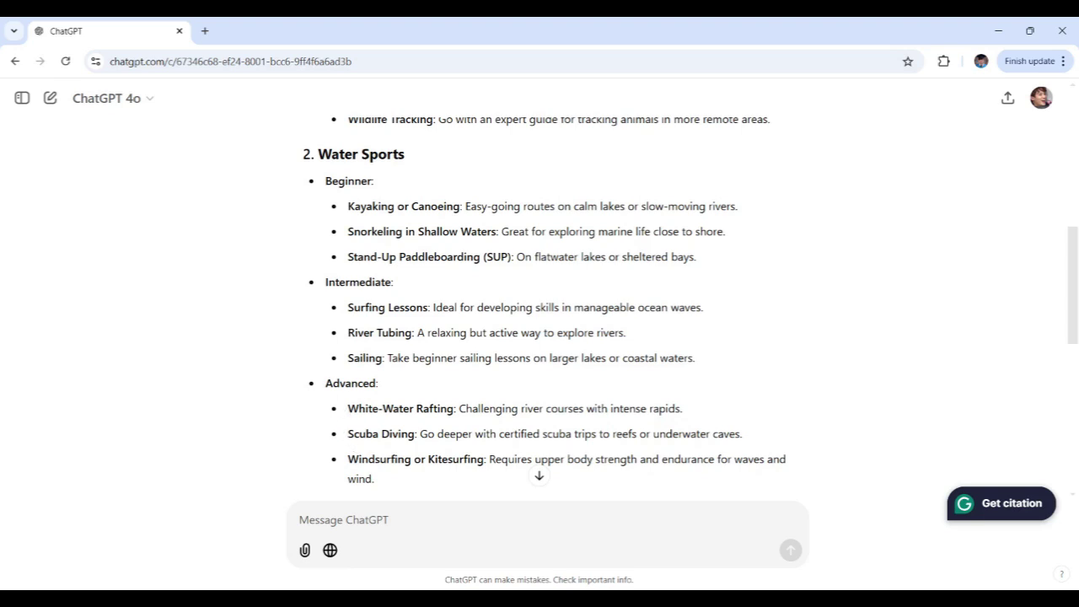
pyautogui.moveTo(347, 434); pyautogui.dragTo(419, 433)
pyautogui.doubleClick(727, 434)
pyautogui.click(486, 448)
# Step: Read through the Mountain & High Altitude Activities section, covering its beginner, intermediate and advanced options
pyautogui.scroll(-4, 471, 404)
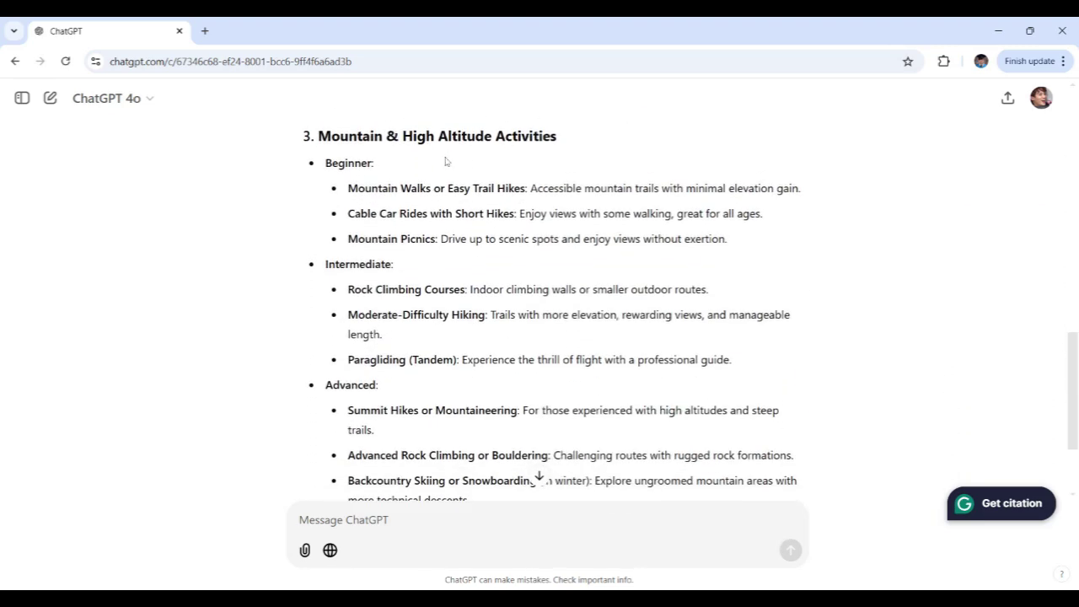
pyautogui.scroll(-1, 495, 185)
pyautogui.scroll(-2, 494, 187)
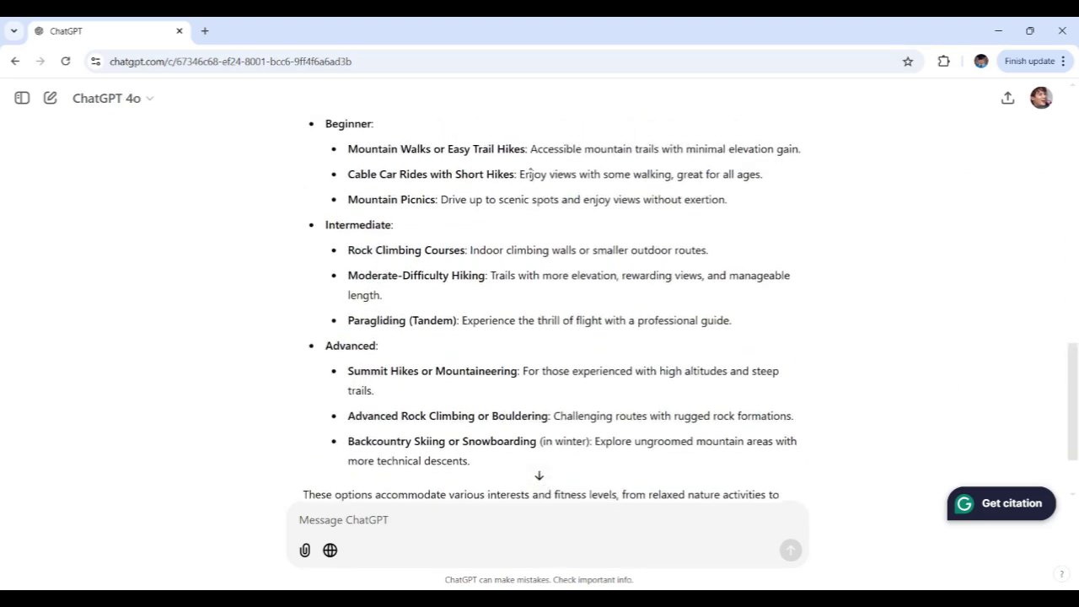
pyautogui.scroll(2, 511, 181)
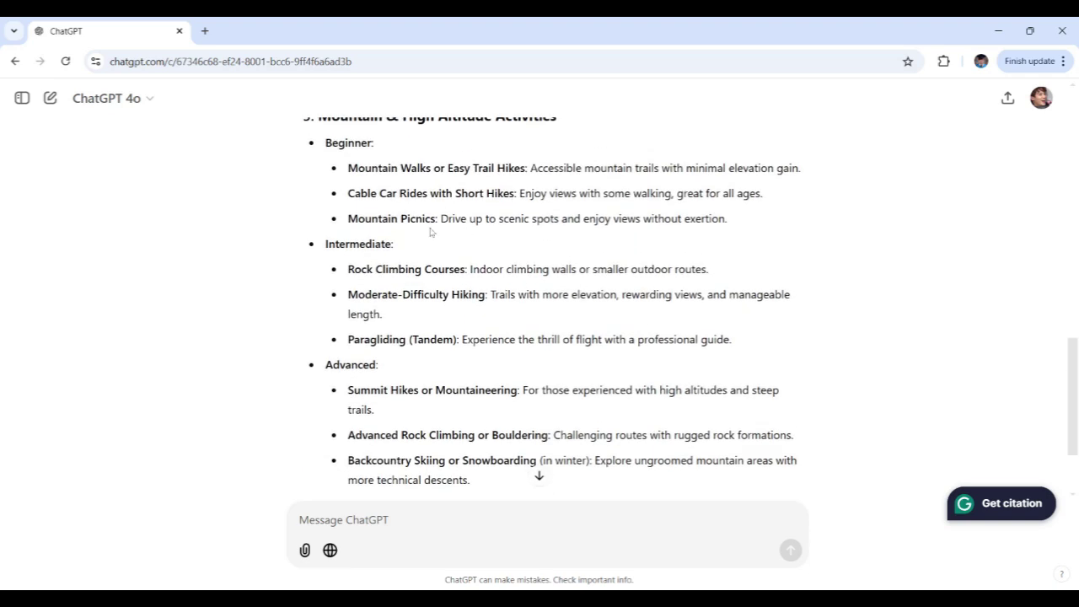
pyautogui.scroll(1, 449, 234)
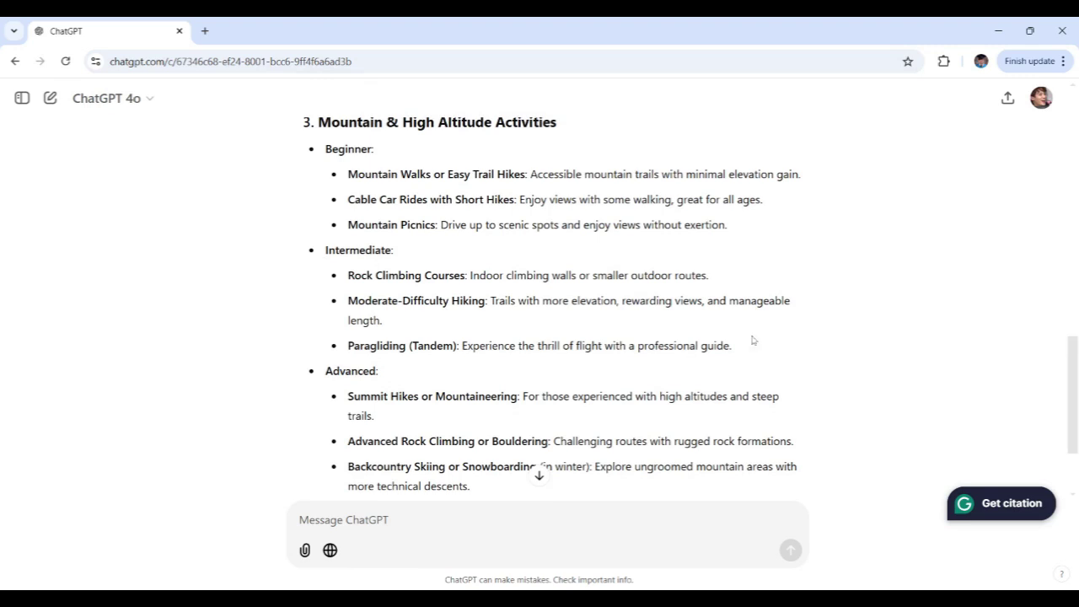
pyautogui.scroll(-1, 416, 360)
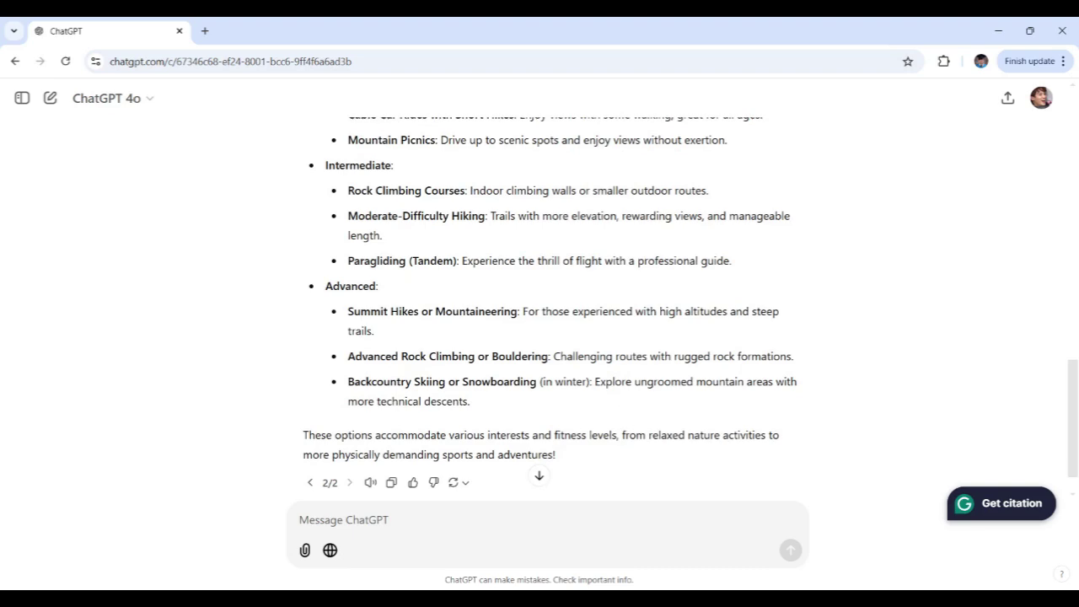
pyautogui.scroll(2, 640, 423)
pyautogui.scroll(3, 636, 398)
pyautogui.scroll(2, 637, 402)
pyautogui.scroll(-3, 512, 444)
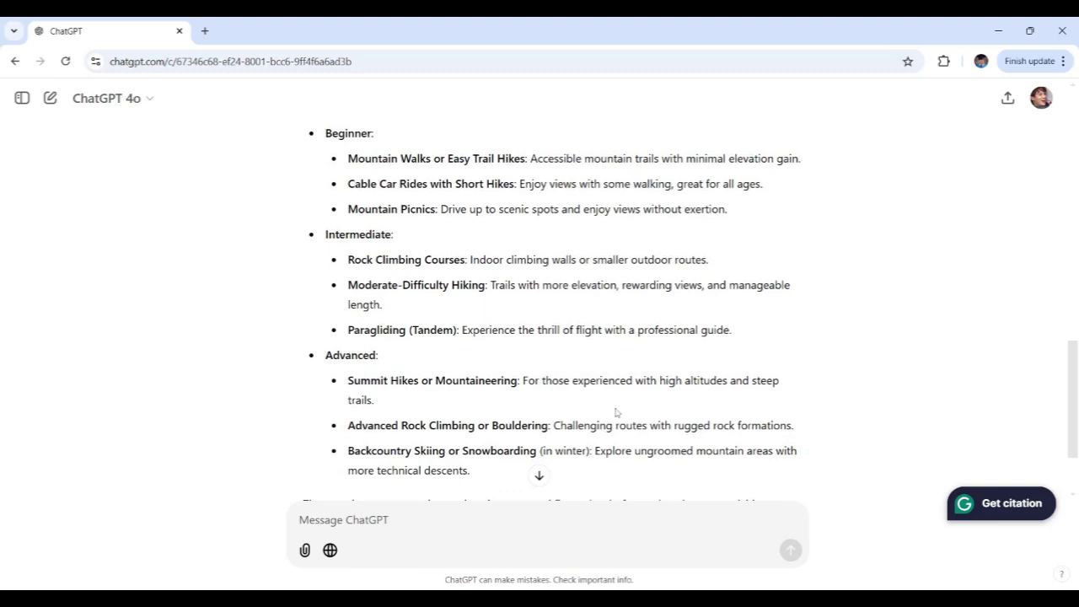
pyautogui.scroll(3, 637, 402)
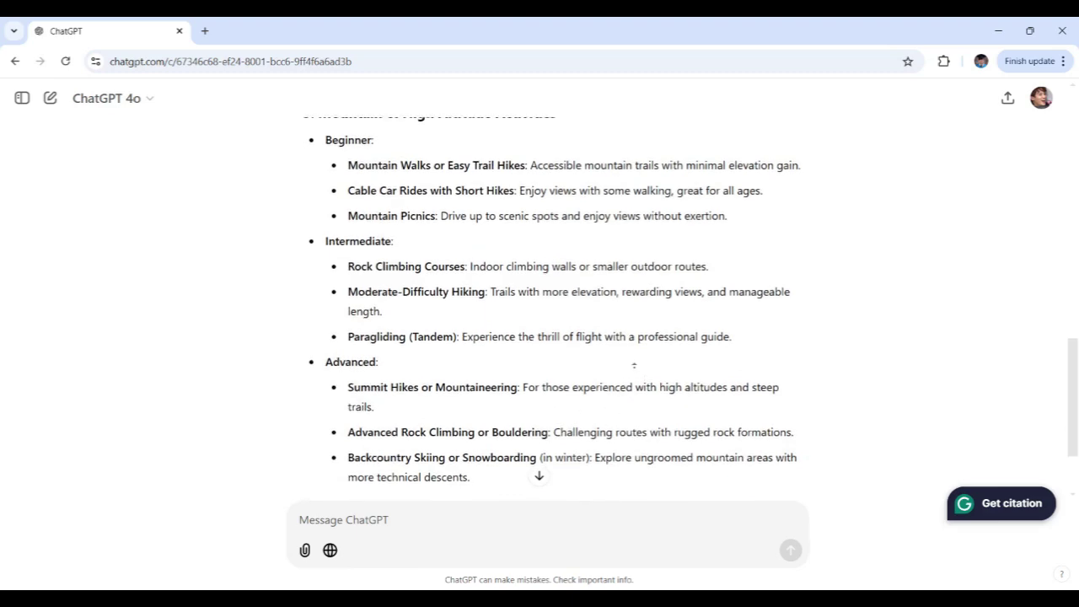
# Step: Review the fitness-level activity response backwards from the Mountain & High Altitude section to the original prompt
pyautogui.scroll(4, 632, 339)
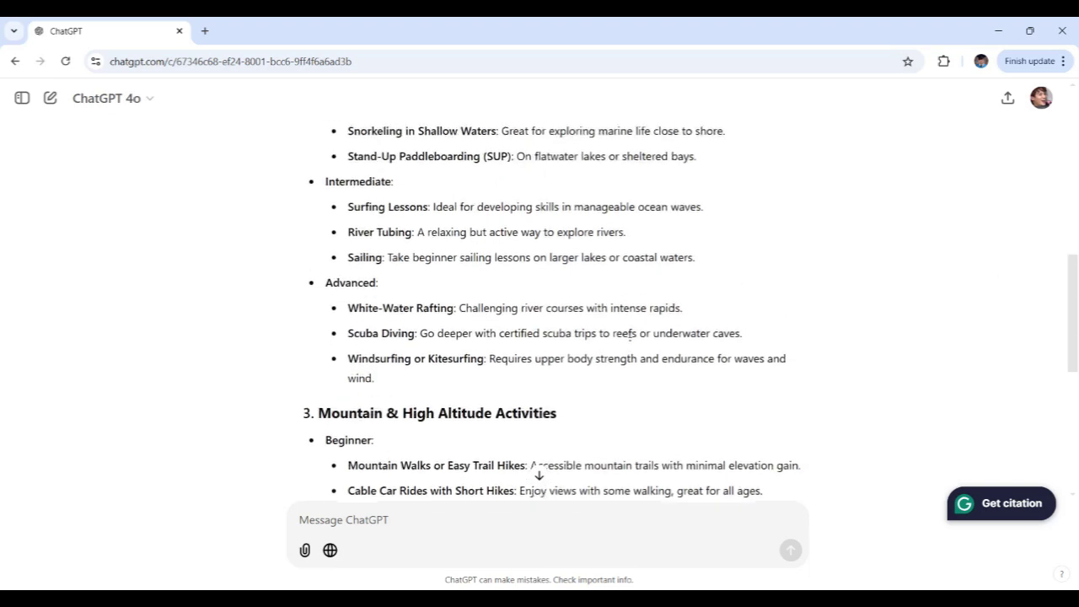
pyautogui.scroll(-1, 442, 156)
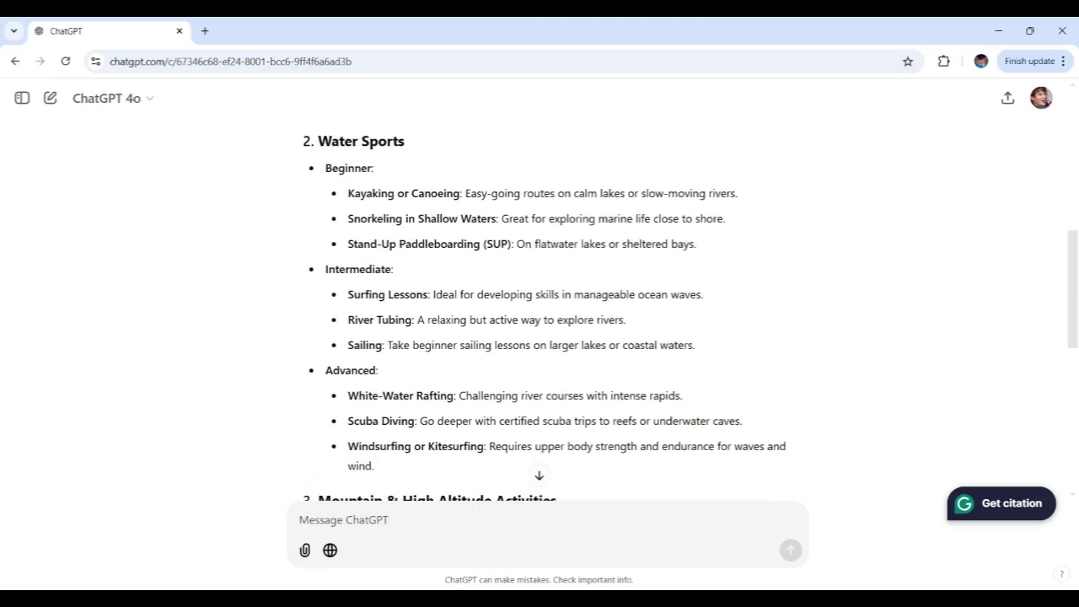
pyautogui.scroll(3, 662, 300)
pyautogui.scroll(-1, 647, 390)
pyautogui.scroll(2, 645, 375)
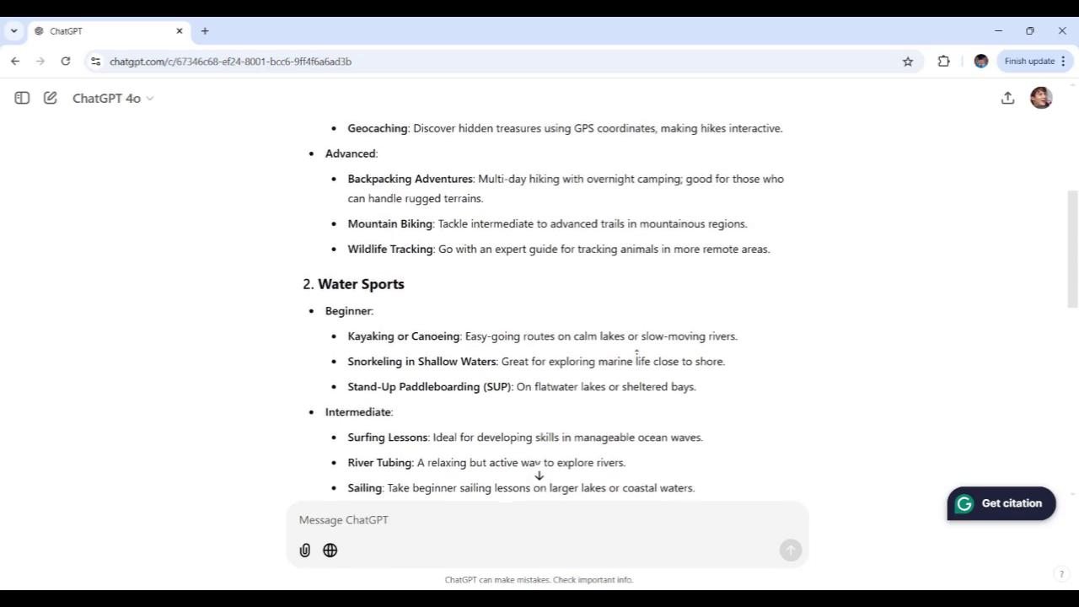
pyautogui.scroll(3, 639, 350)
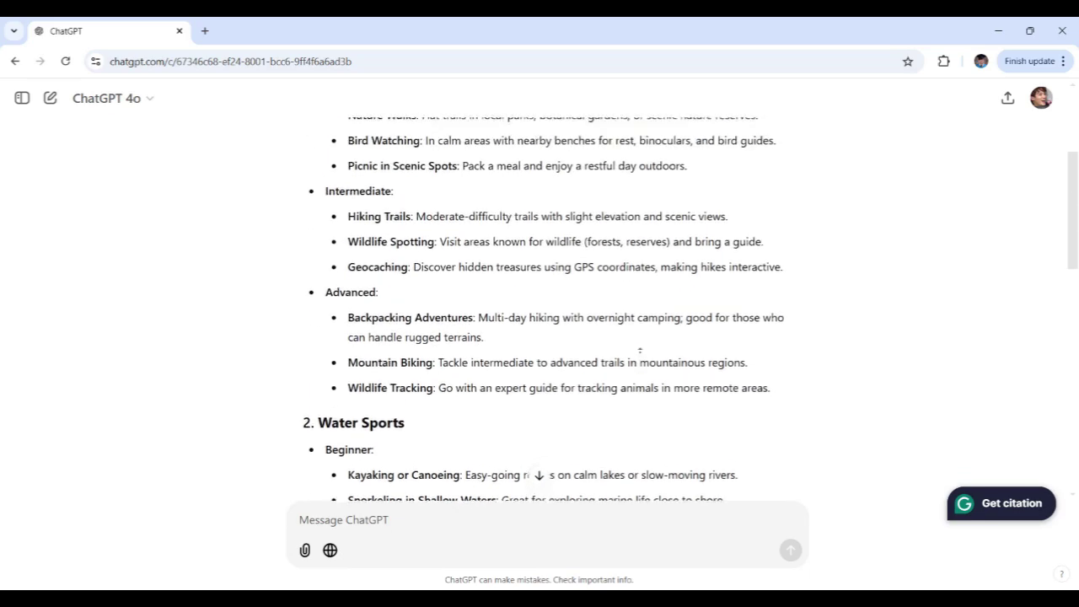
pyautogui.scroll(3, 540, 312)
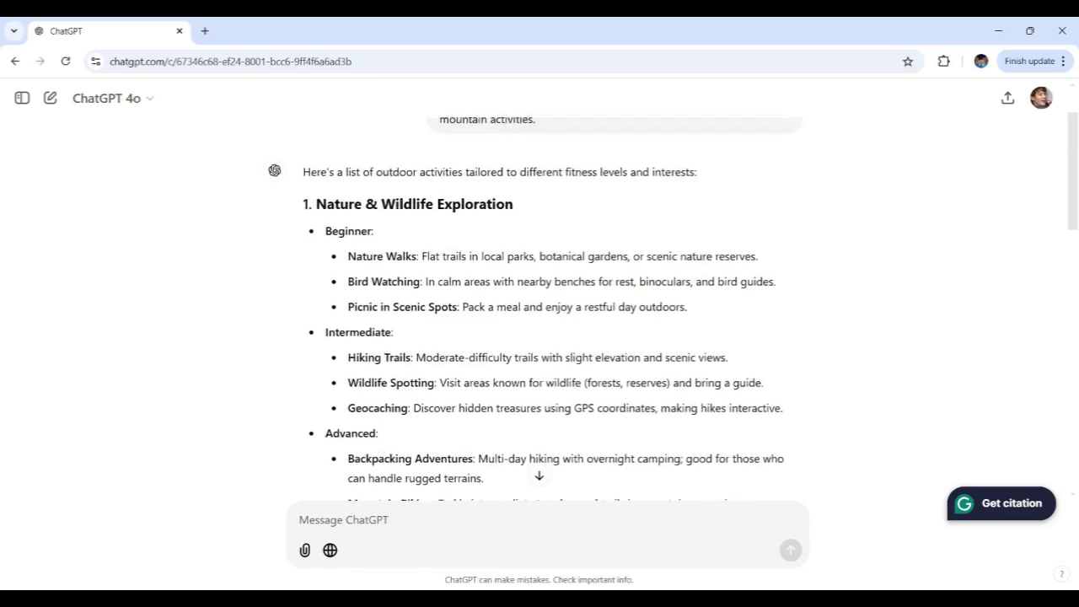
pyautogui.scroll(1, 539, 312)
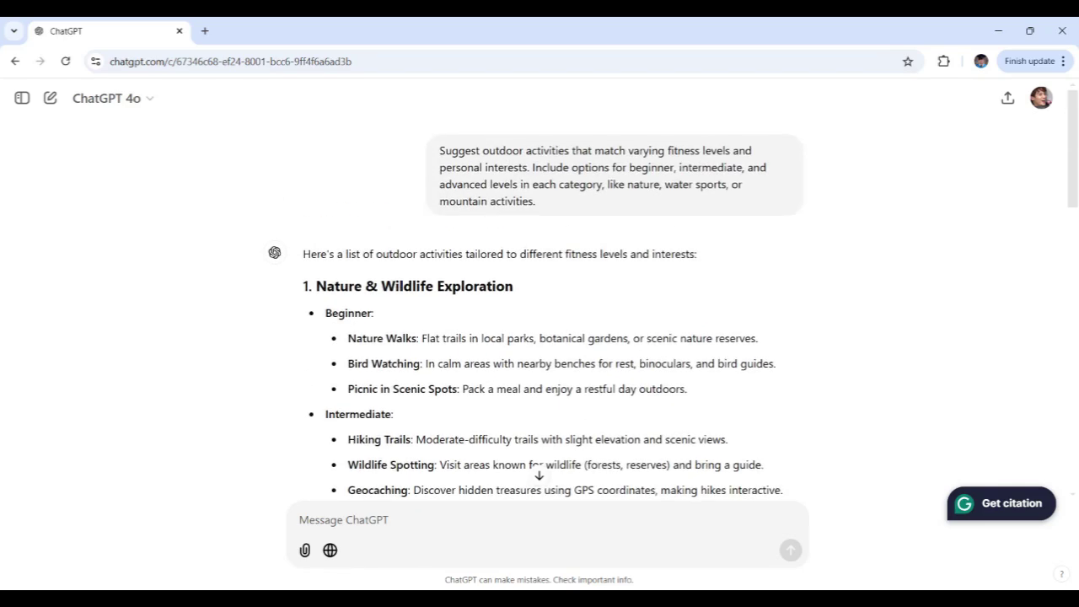
# Step: Skim the activity list again from Nature & Wildlife Exploration through Water Sports to the mountain activities
pyautogui.scroll(-2, 327, 275)
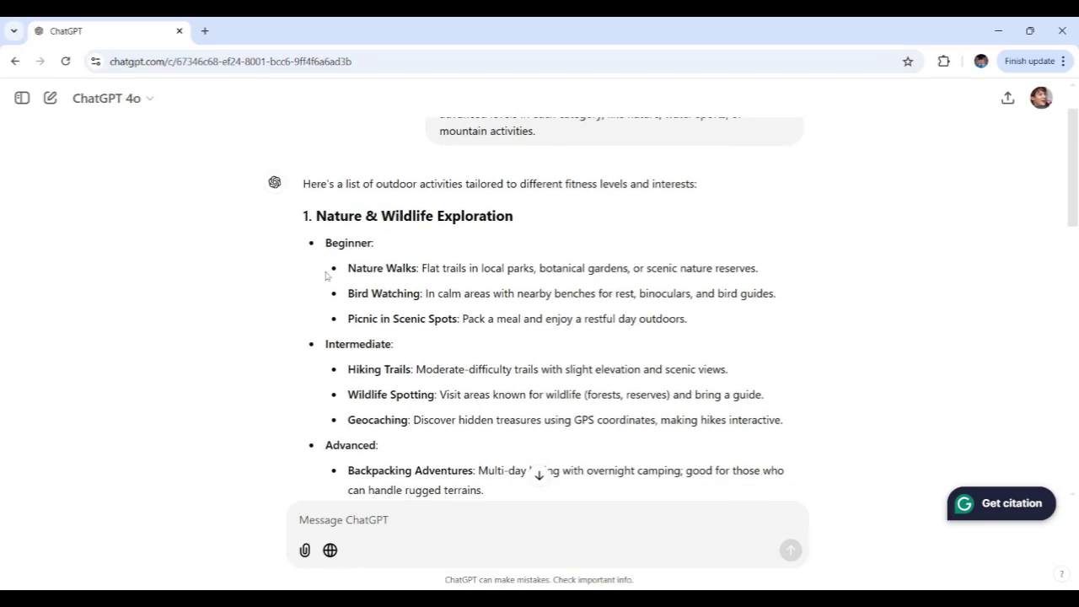
pyautogui.scroll(-1, 325, 287)
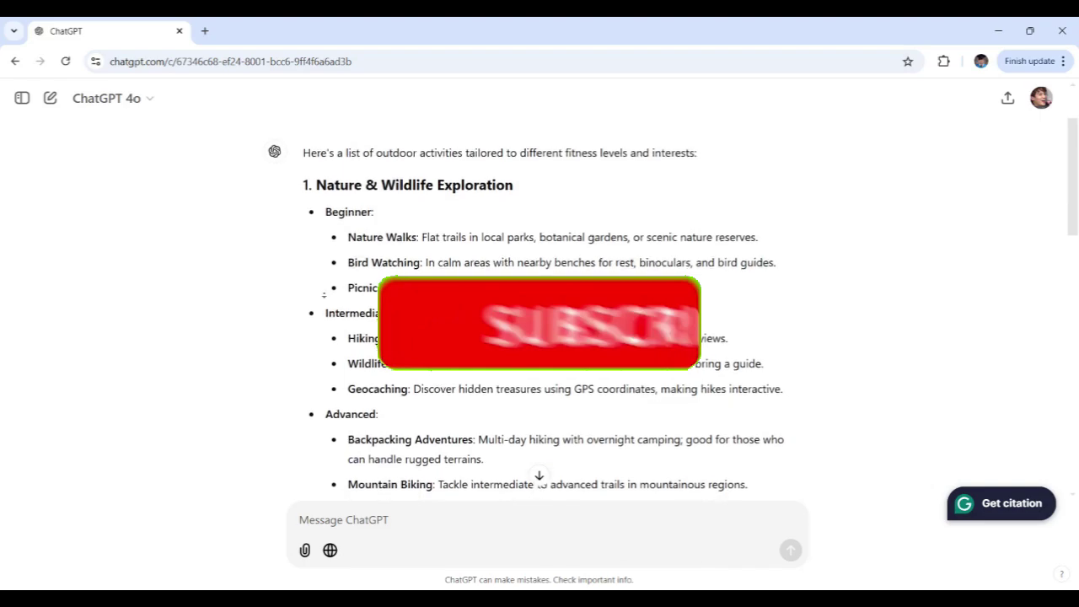
pyautogui.scroll(-5, 325, 305)
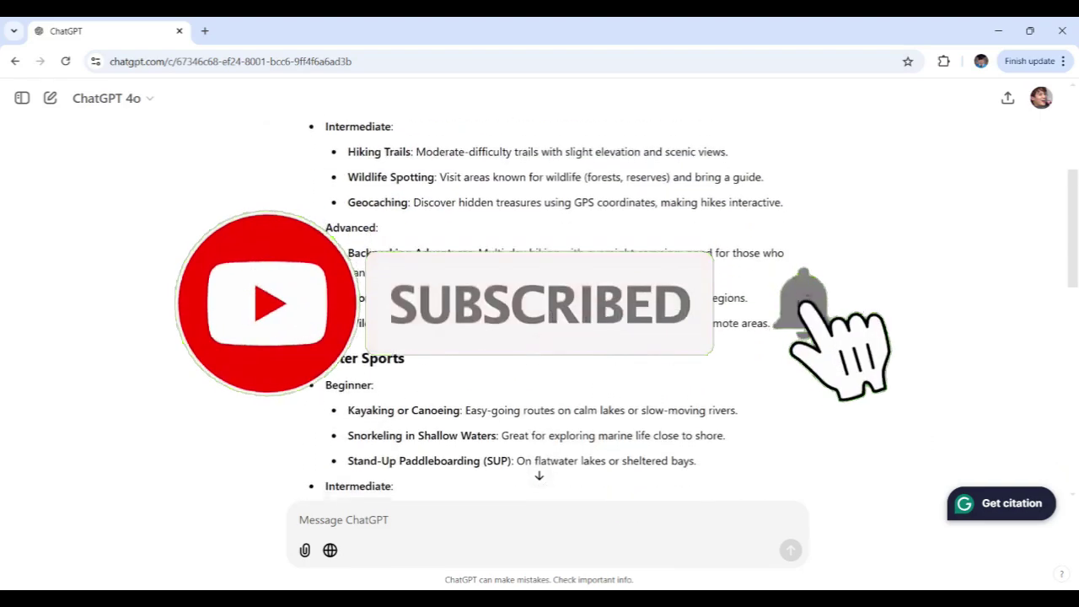
pyautogui.scroll(-2, 325, 305)
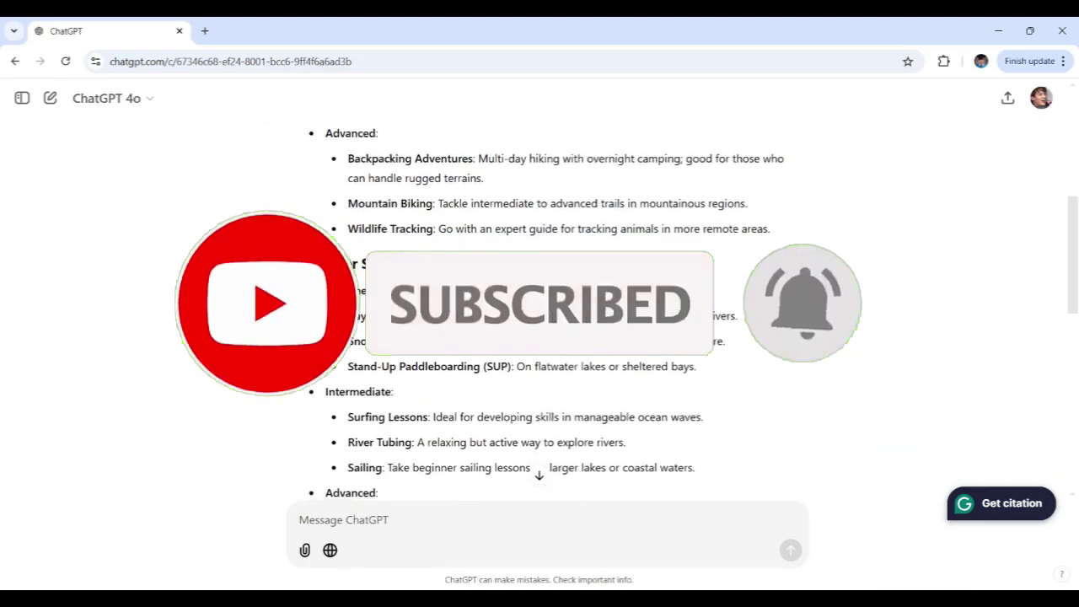
pyautogui.scroll(-3, 539, 309)
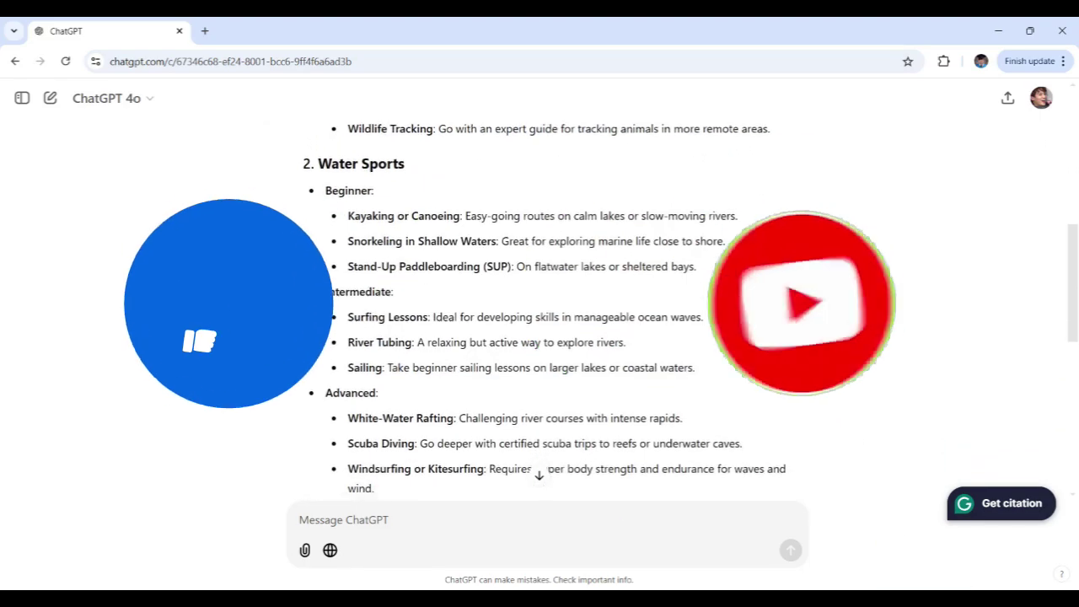
pyautogui.scroll(-5, 539, 308)
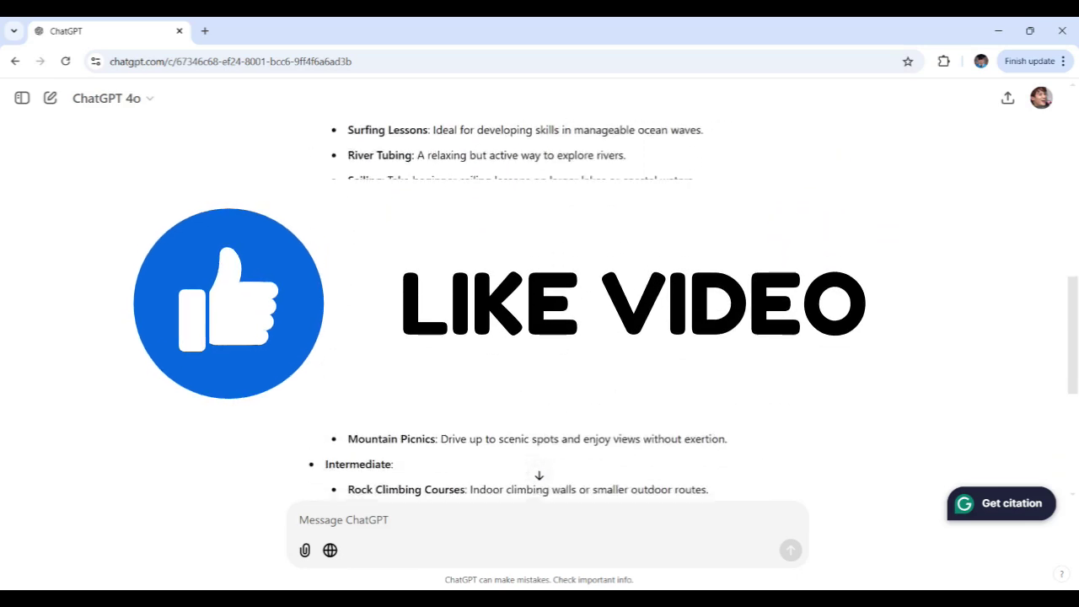
pyautogui.scroll(-7, 320, 358)
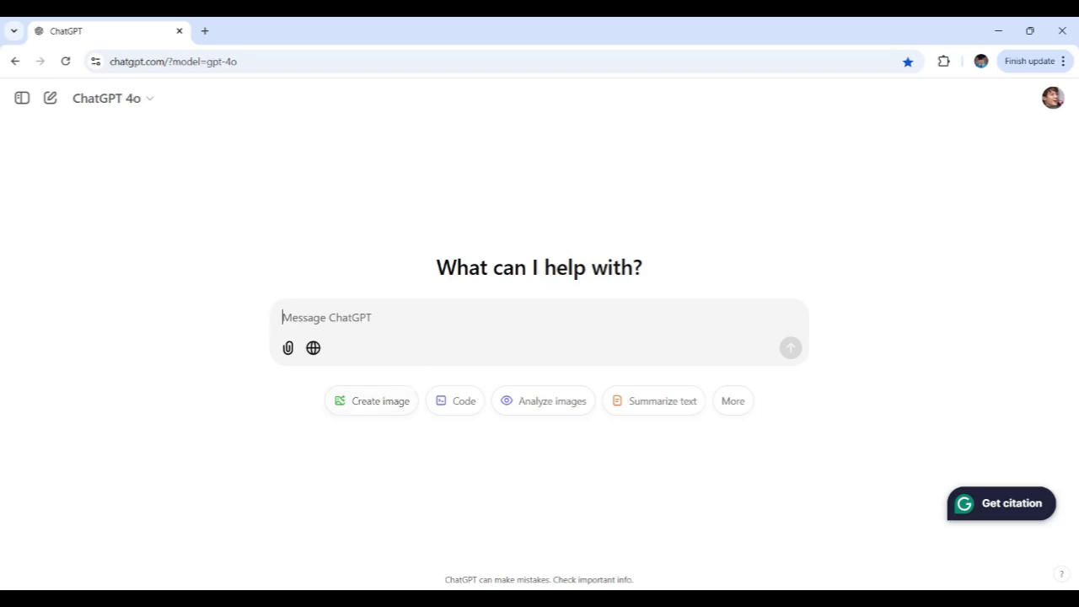
# Step: Write a new-chat prompt for unique or lesser-known Colorado outdoor adventure locations for hiking, camping and scenic viewpoints, and highlight its second sentence
pyautogui.write('Recommend unique or lesser-known locations for outdoor adventures in Colorado. Focus on spots for activities like hiking, camping, and scenic viewpoints.')
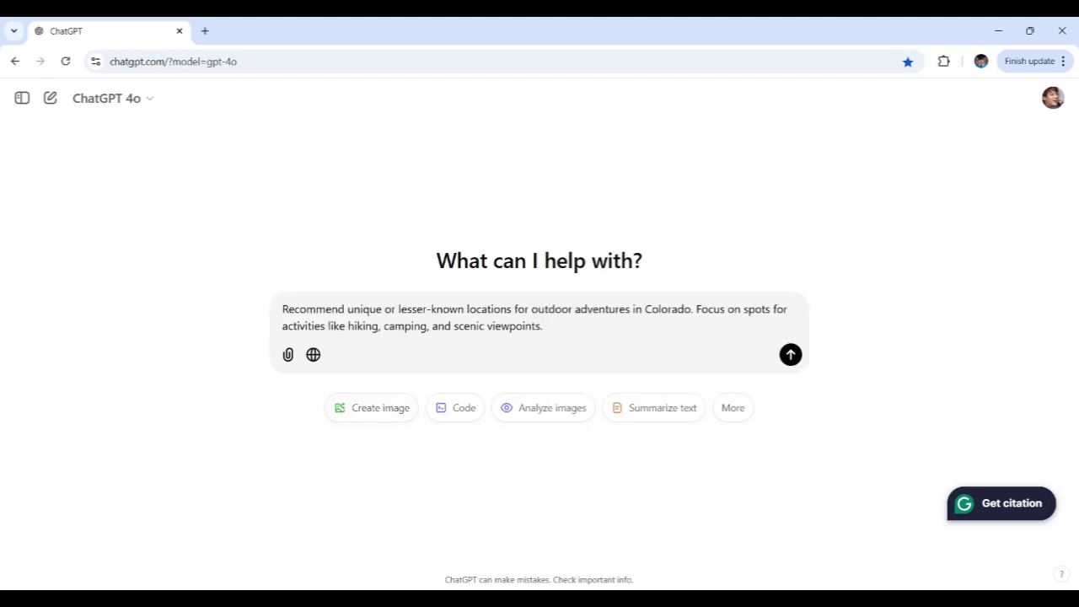
pyautogui.hotkey('ctrl', 'shift', 'Left')
pyautogui.hotkey('ctrl', 'shift', 'Left')
pyautogui.hotkey('ctrl', 'shift', 'Left')
pyautogui.hotkey('ctrl', 'shift', 'Left')
pyautogui.hotkey('ctrl', 'shift', 'Left')
pyautogui.hotkey('ctrl', 'shift', 'Left')
pyautogui.hotkey('ctrl', 'shift', 'Left')
pyautogui.hotkey('ctrl', 'shift', 'Left')
pyautogui.hotkey('ctrl', 'shift', 'Left')
pyautogui.hotkey('ctrl', 'shift', 'Left')
pyautogui.hotkey('ctrl', 'shift', 'Left')
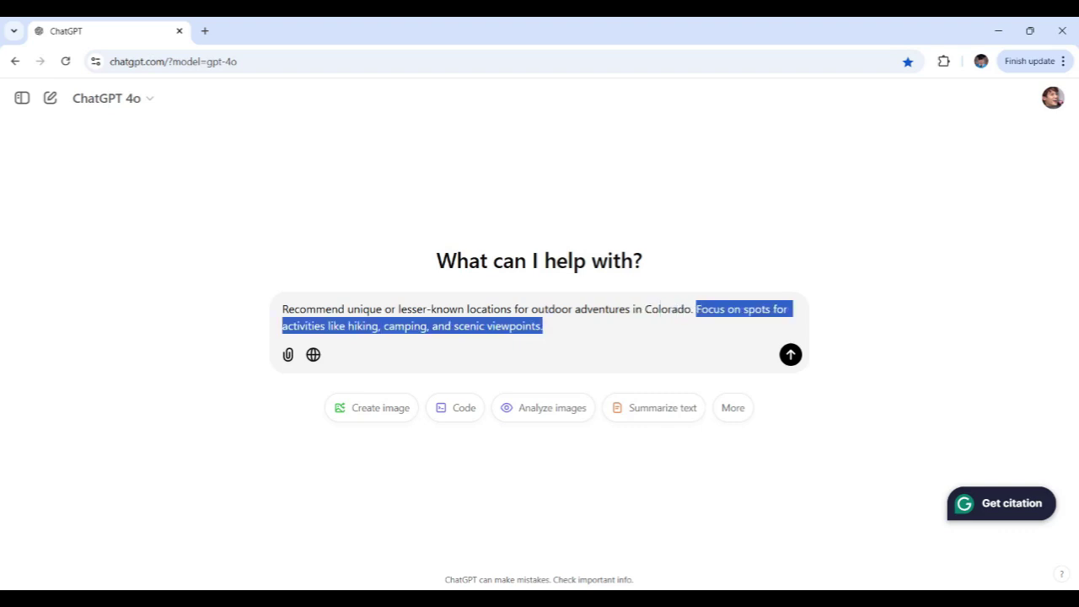
pyautogui.press('Right')
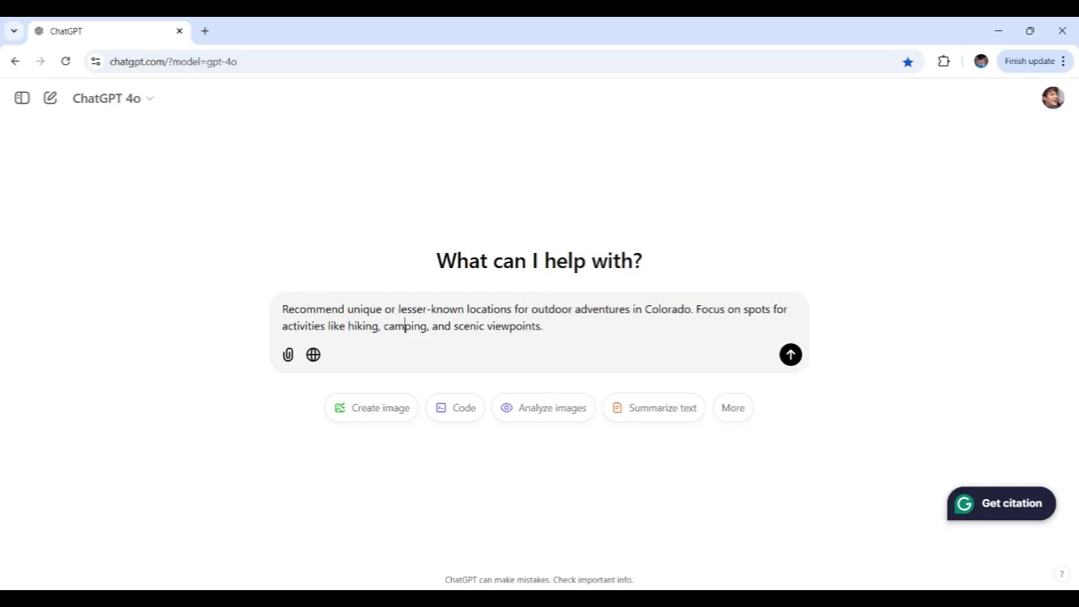
# Step: Highlight "camping", "activities", "unique or lesser-known" and "Colorado" in the prompt one after another, and submit it
pyautogui.doubleClick(405, 326)
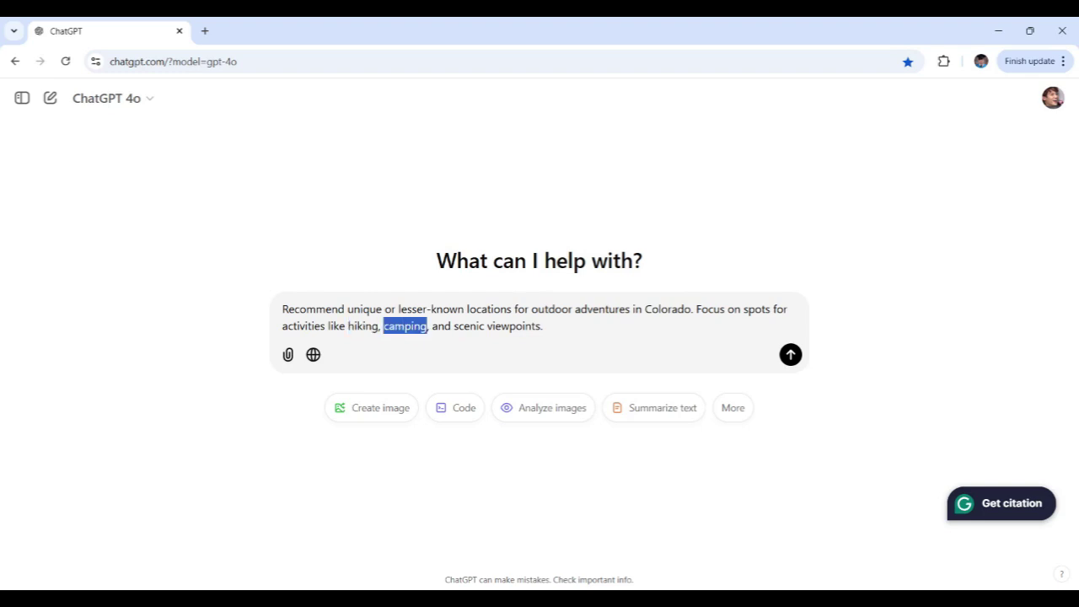
pyautogui.click(542, 325)
pyautogui.doubleClick(294, 326)
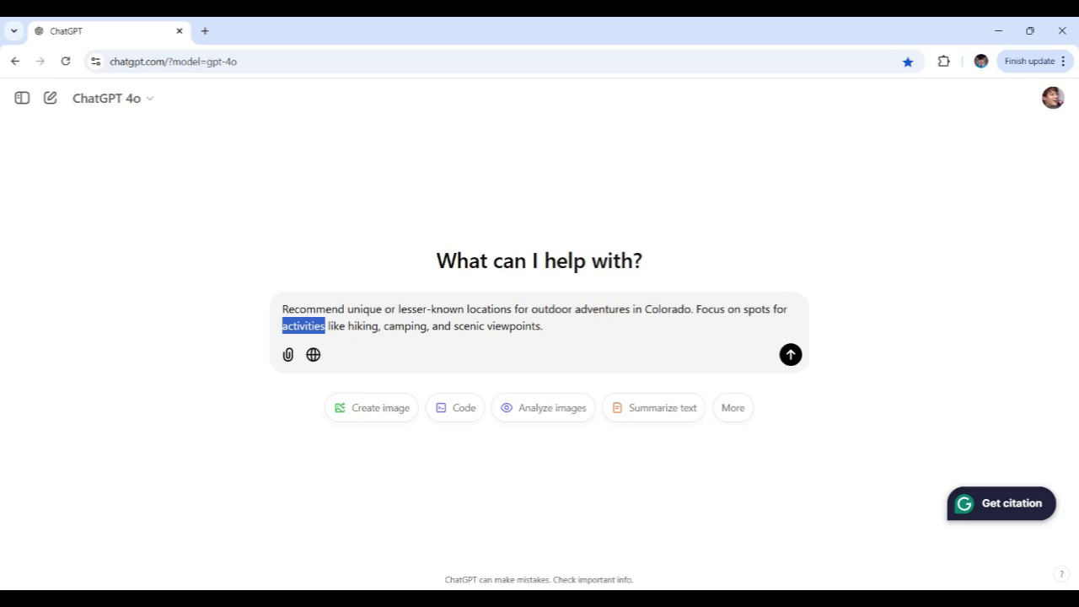
pyautogui.click(544, 326)
pyautogui.moveTo(348, 308); pyautogui.dragTo(464, 309)
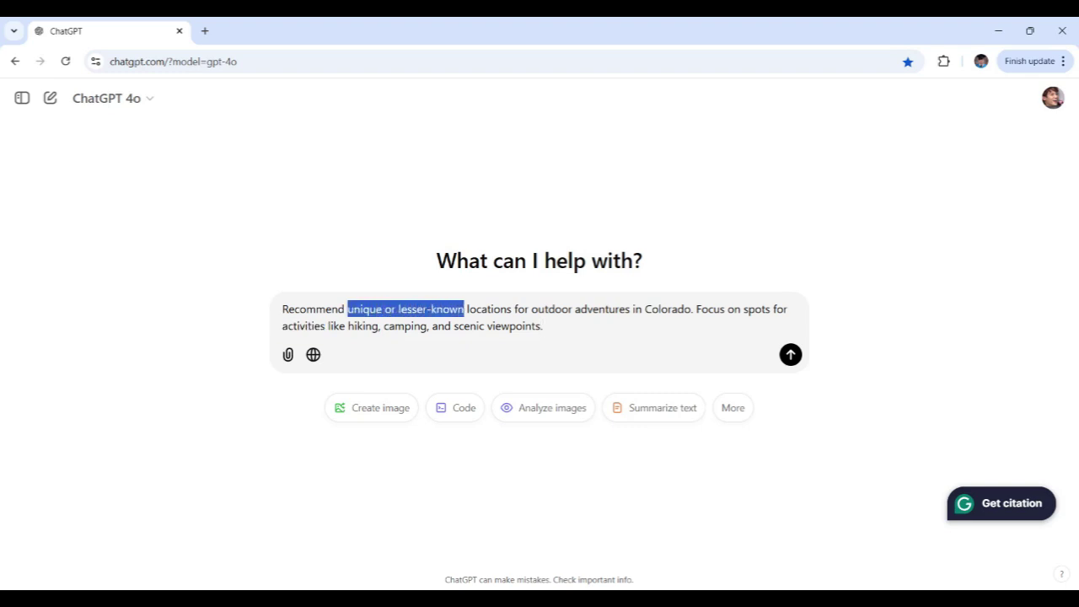
pyautogui.click(543, 327)
pyautogui.doubleClick(647, 309)
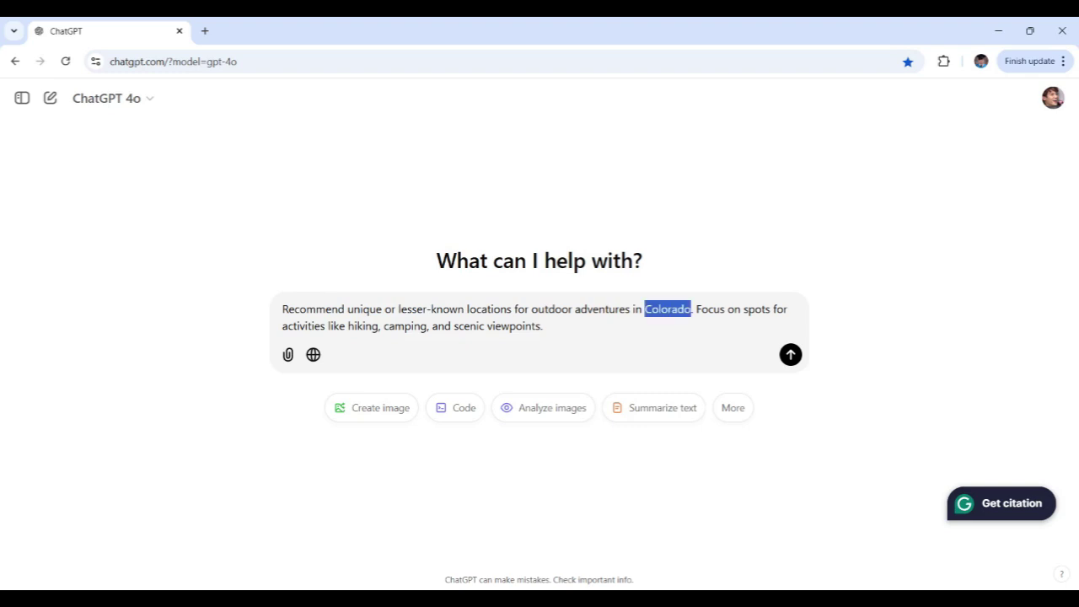
pyautogui.click(543, 326)
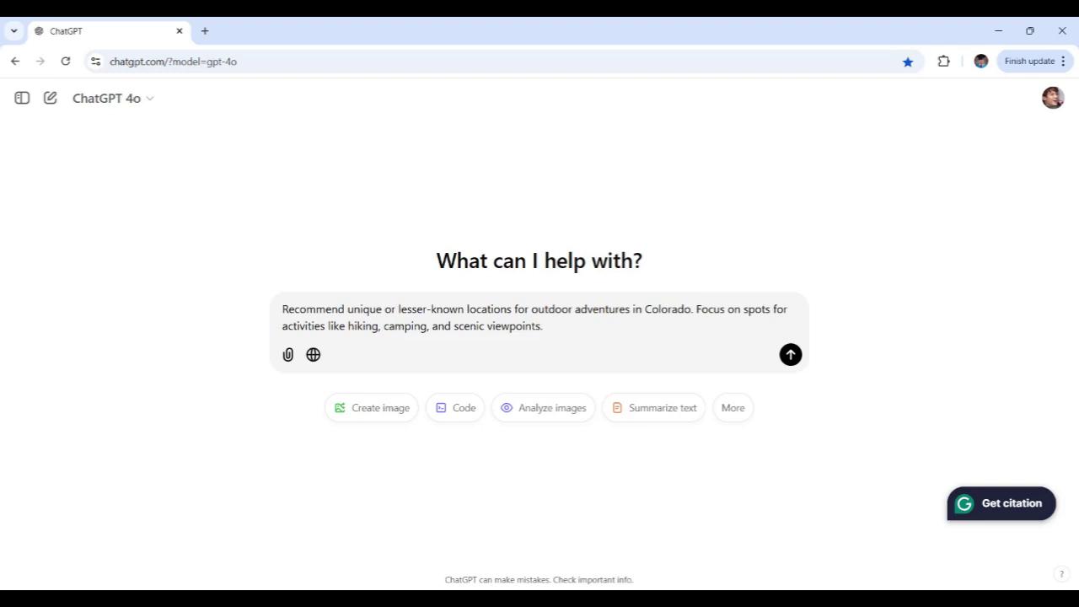
pyautogui.press('Return')
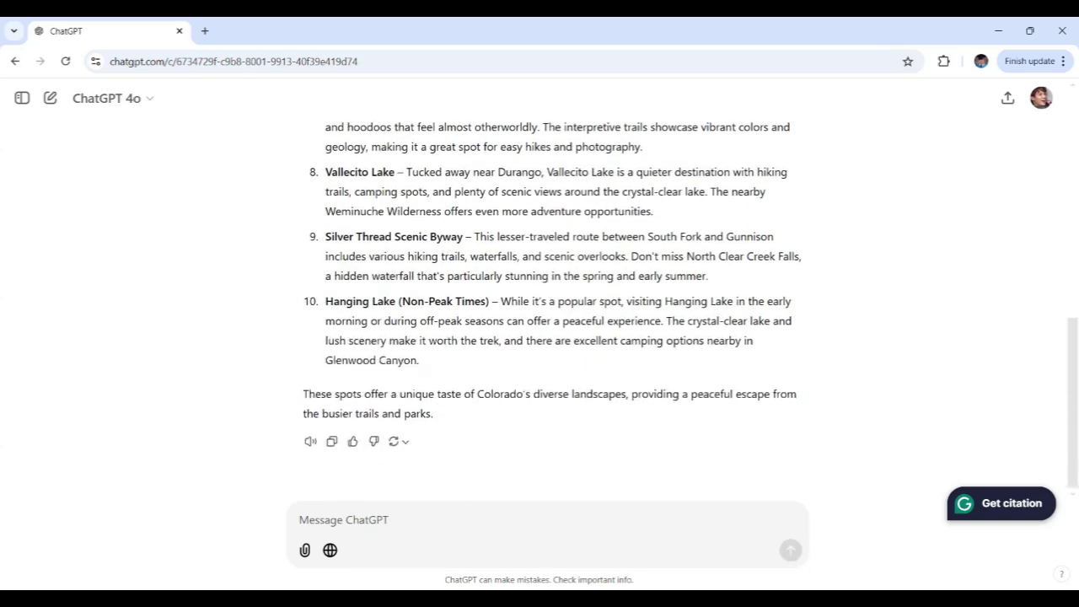
# Step: Read the recommended Colorado locations from the beginning of the response, starting with Lost Creek Wilderness
pyautogui.scroll(5, 514, 383)
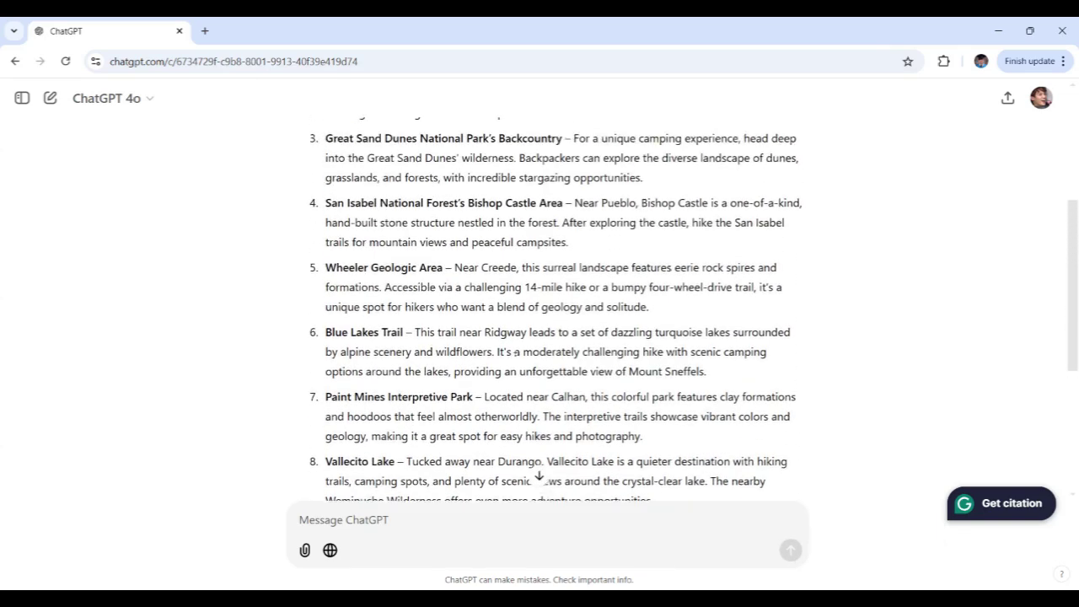
pyautogui.scroll(1, 507, 352)
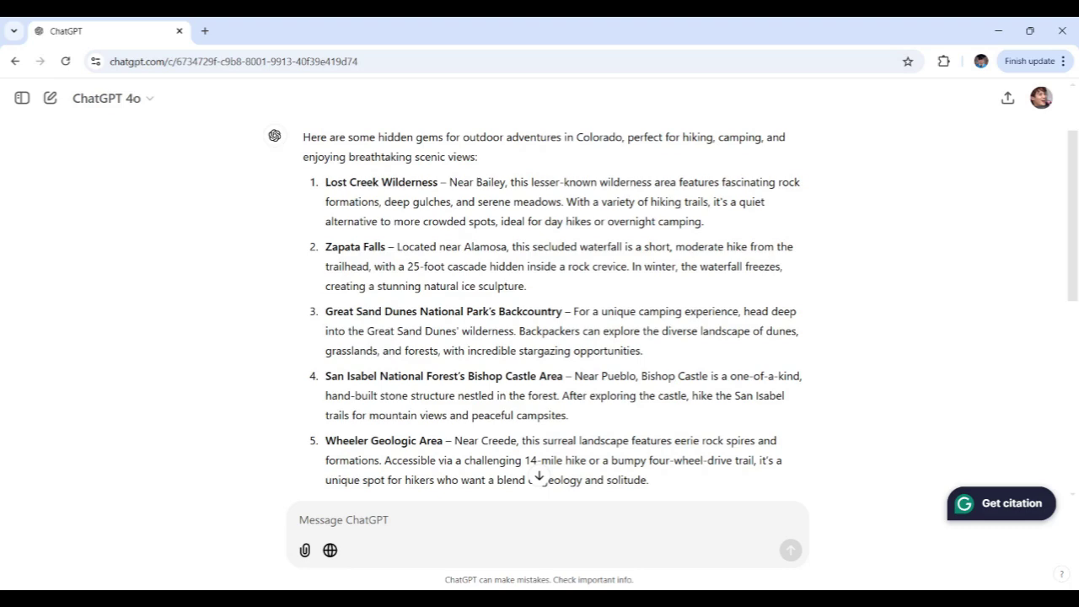
pyautogui.scroll(-3, 517, 305)
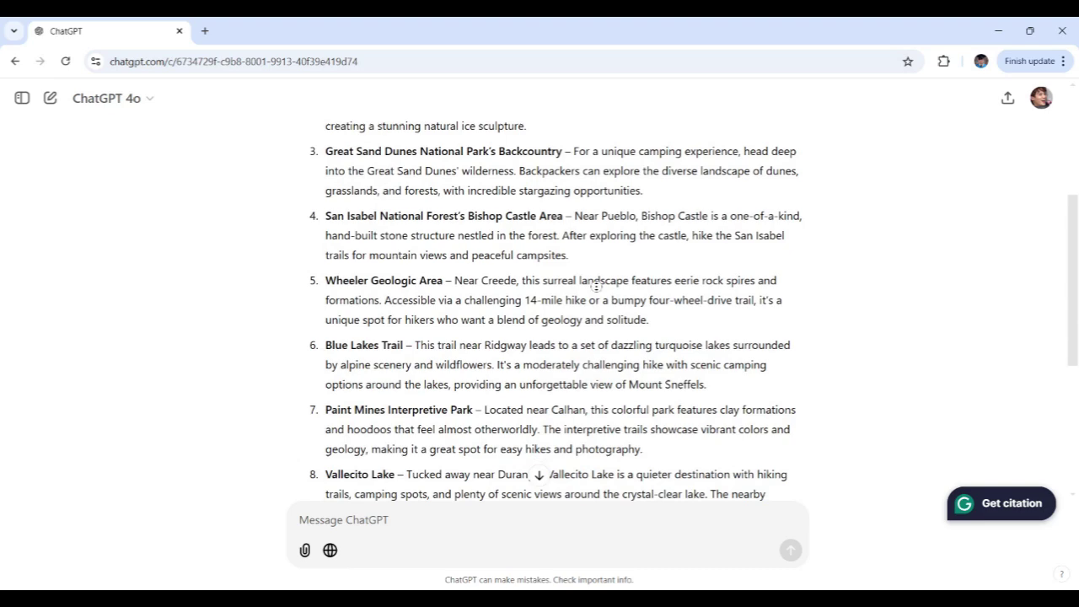
pyautogui.scroll(-1, 598, 284)
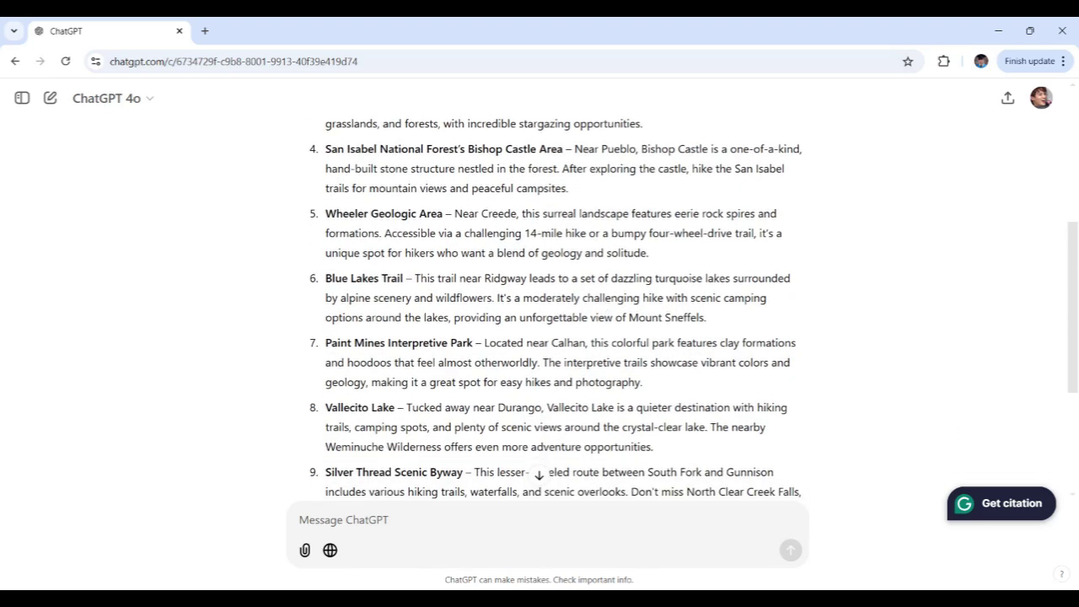
# Step: Examine the Wheeler Geologic Area entry, highlighting its rock spires and formations and its hike or four-wheel-drive access
pyautogui.doubleClick(602, 213)
pyautogui.moveTo(675, 214); pyautogui.dragTo(377, 233)
pyautogui.click(686, 199)
pyautogui.moveTo(464, 233); pyautogui.dragTo(757, 233)
pyautogui.click(585, 234)
pyautogui.click(756, 232)
# Step: Examine the Vallecito Lake entry, highlighting Durango, the scenic views and the Weminuche Wilderness
pyautogui.scroll(-3, 556, 312)
pyautogui.scroll(-1, 519, 242)
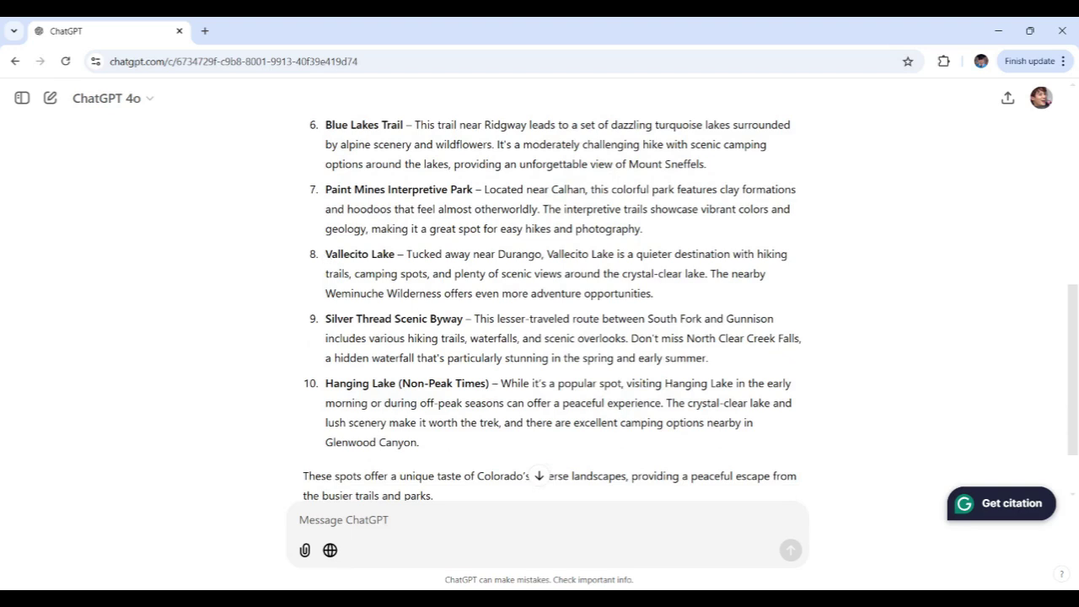
pyautogui.doubleClick(519, 253)
pyautogui.click(589, 269)
pyautogui.doubleClick(516, 273)
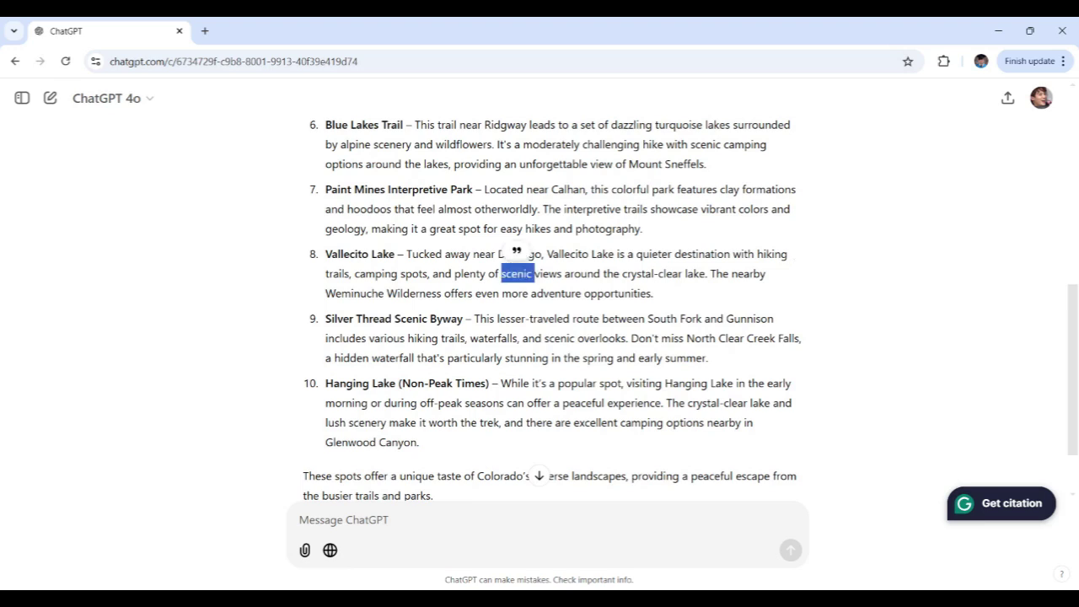
pyautogui.doubleClick(548, 273)
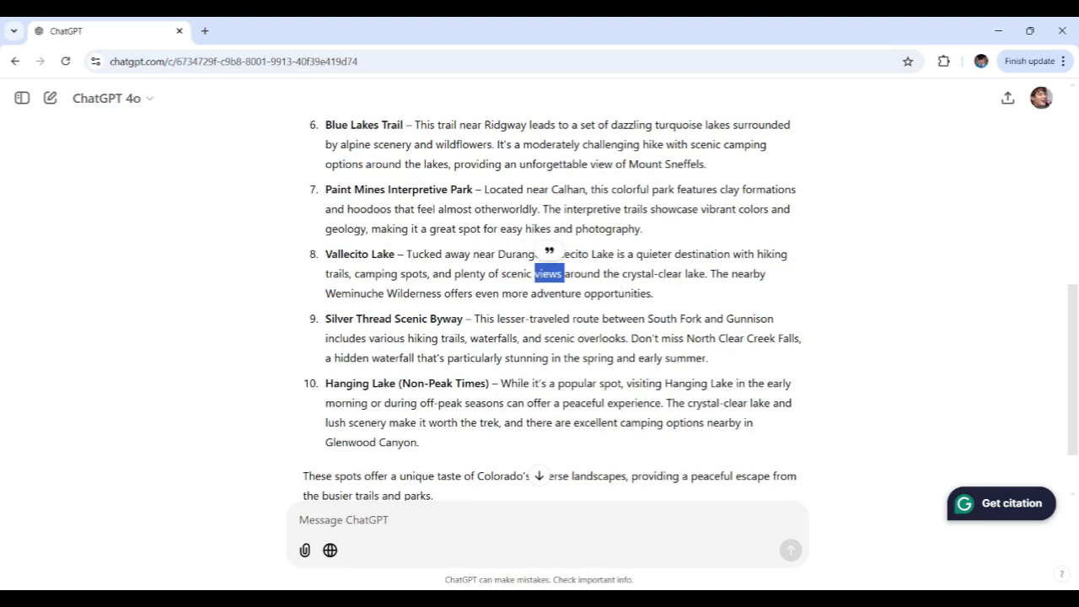
pyautogui.click(328, 296)
pyautogui.moveTo(325, 294); pyautogui.dragTo(384, 293)
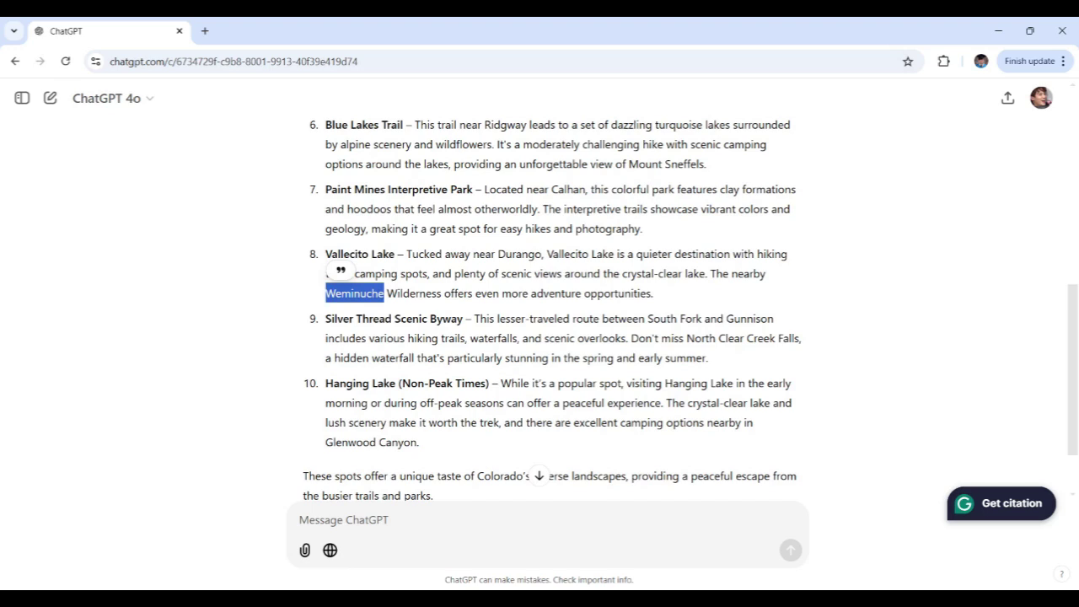
pyautogui.doubleClick(414, 293)
pyautogui.click(413, 293)
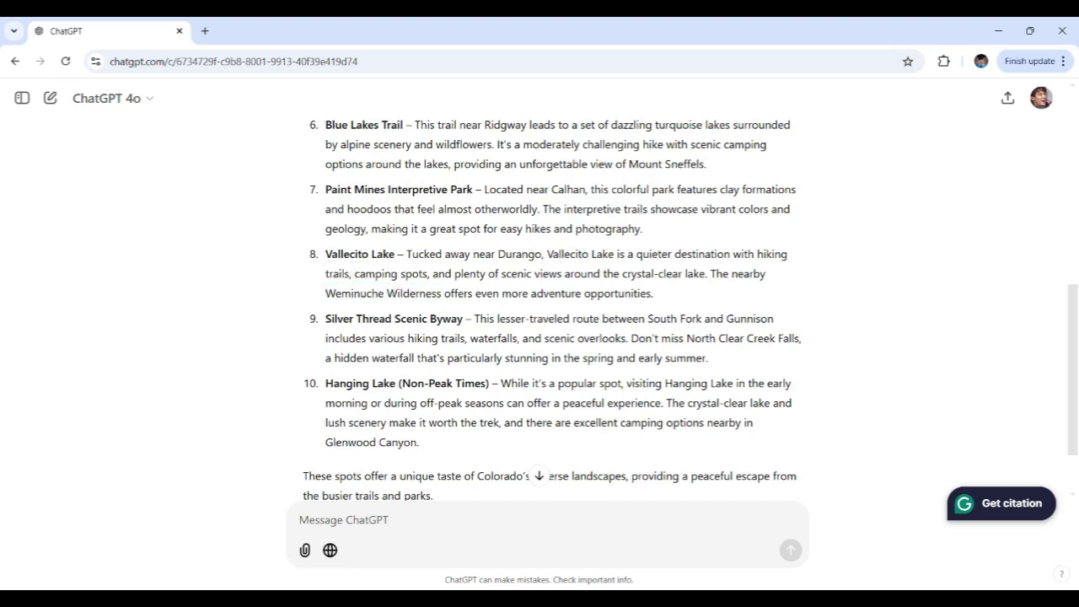
# Step: Review the Colorado recommendations back up to the prompt and the first listed locations
pyautogui.scroll(1, 548, 307)
pyautogui.scroll(-1, 599, 399)
pyautogui.scroll(1, 599, 398)
pyautogui.scroll(1, 599, 398)
pyautogui.scroll(2, 595, 366)
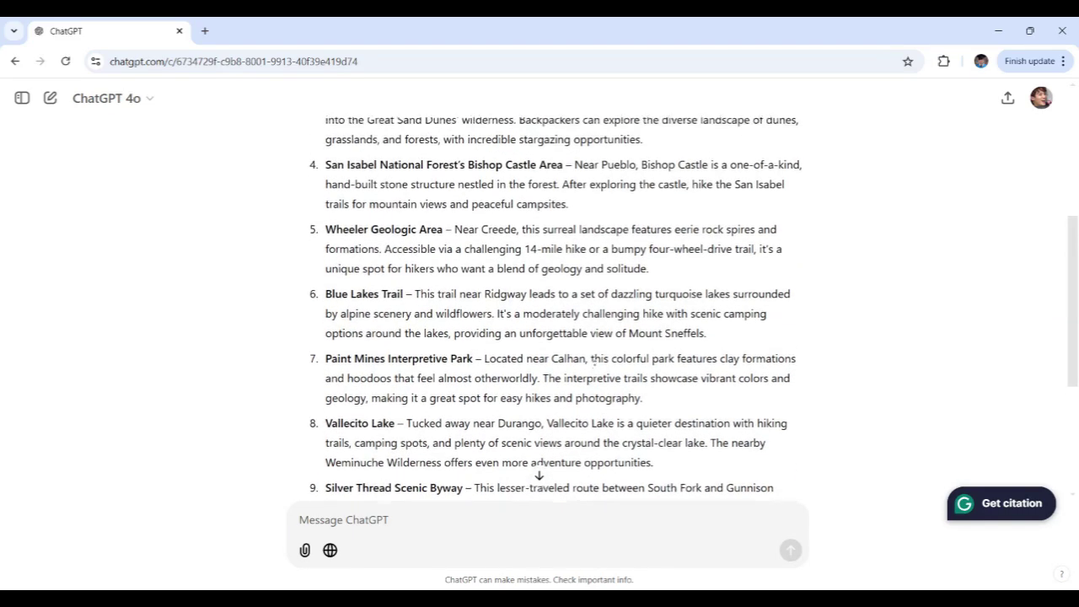
pyautogui.scroll(2, 595, 361)
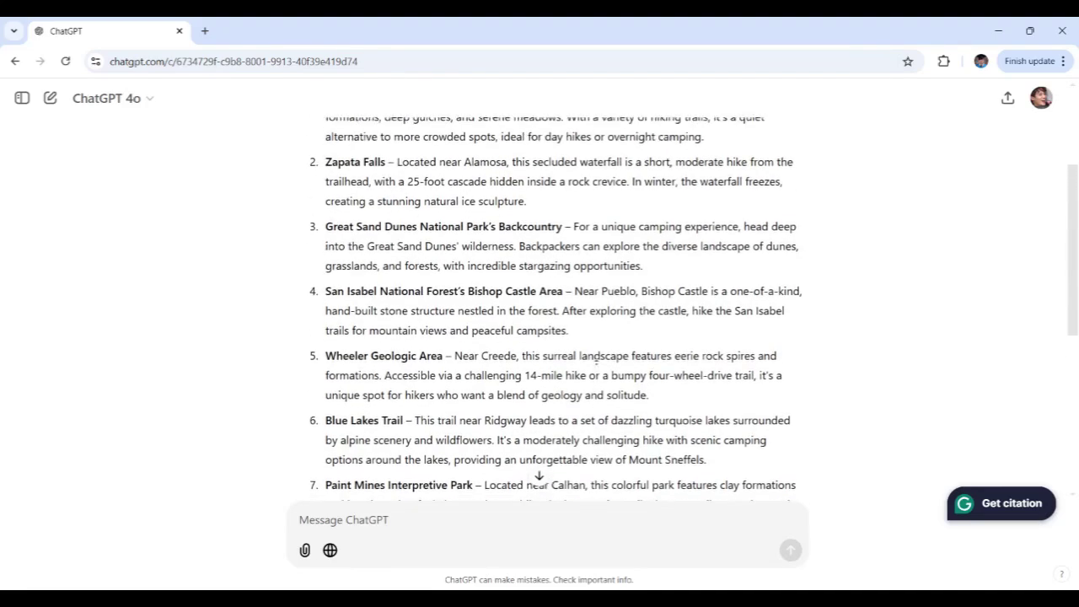
pyautogui.scroll(2, 587, 379)
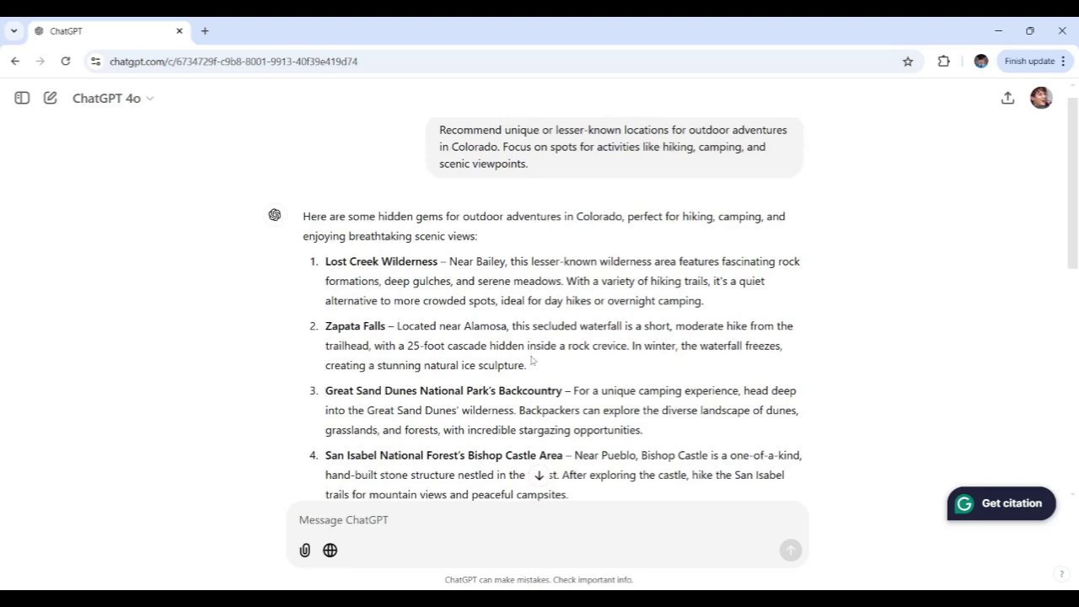
pyautogui.scroll(-1, 531, 361)
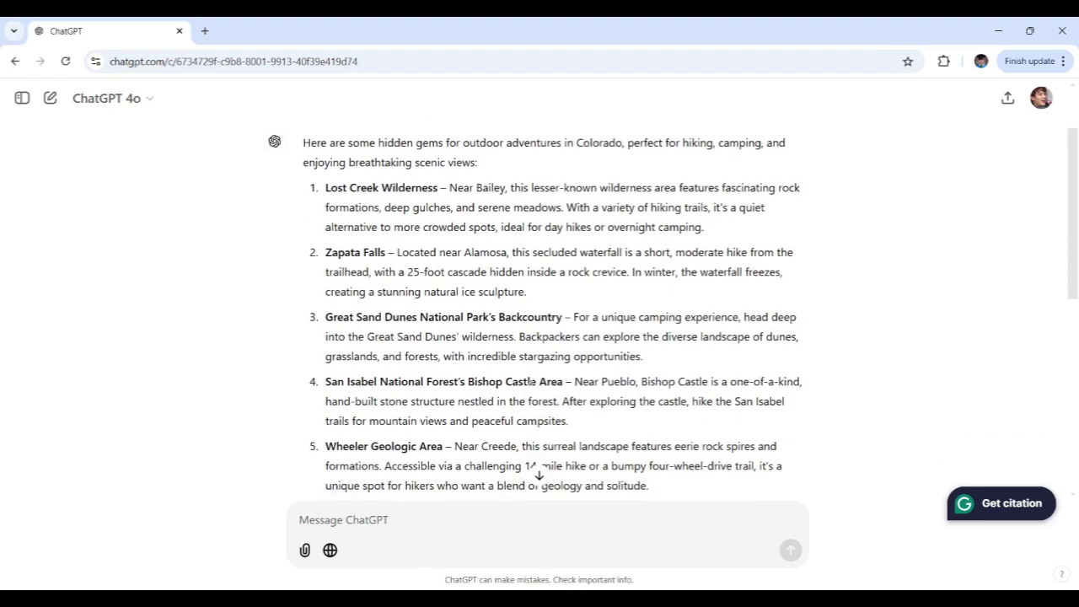
# Step: Read the Colorado location list from Lost Creek Wilderness through Hanging Lake and the closing remark
pyautogui.scroll(-2, 532, 388)
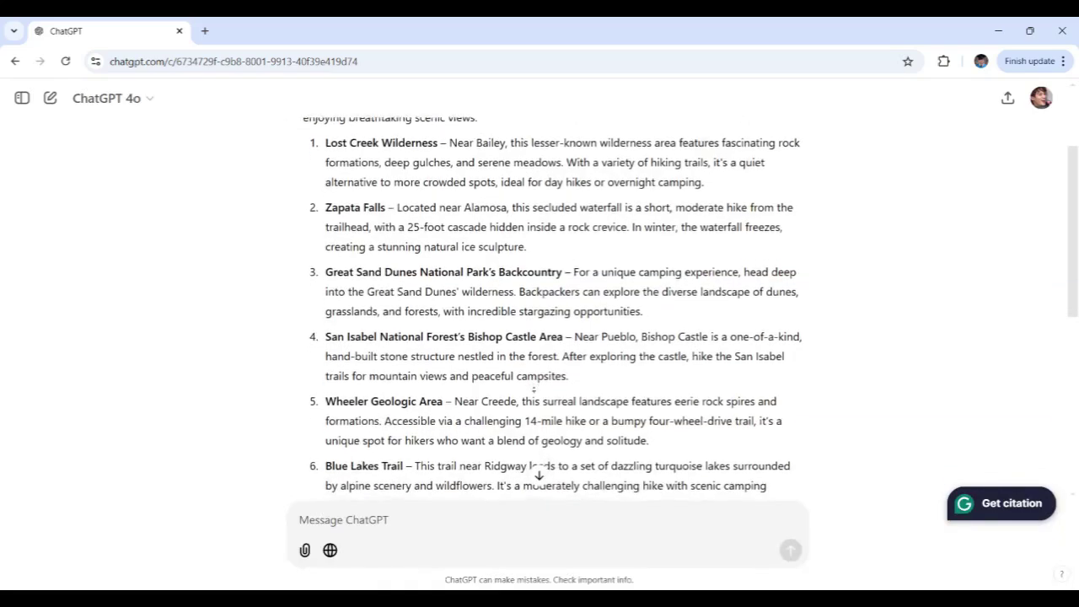
pyautogui.scroll(-2, 532, 385)
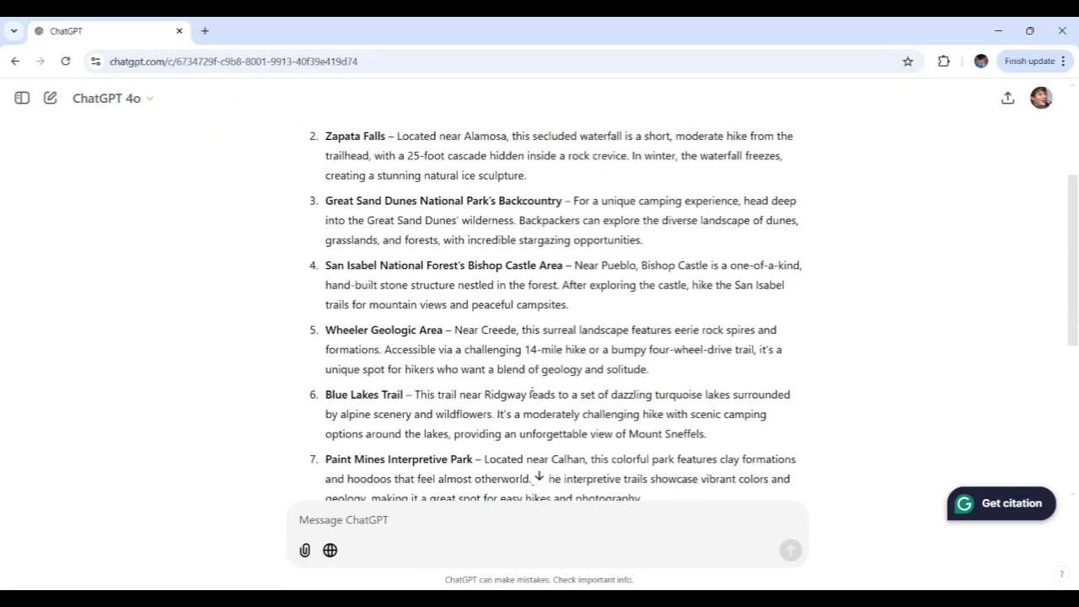
pyautogui.scroll(-2, 524, 384)
pyautogui.scroll(-1, 526, 388)
pyautogui.scroll(-1, 525, 408)
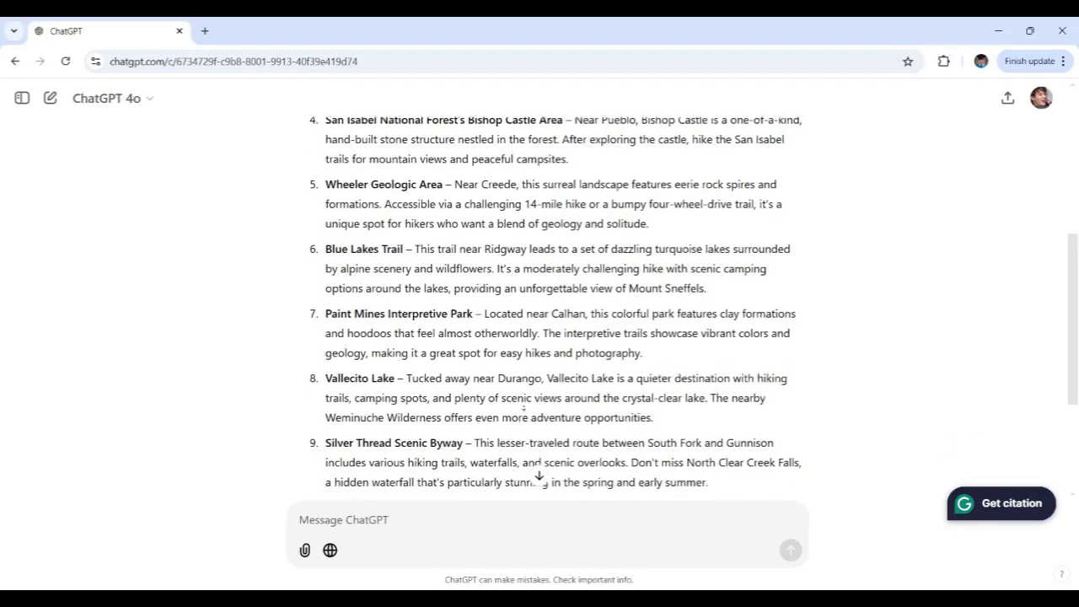
pyautogui.scroll(-3, 526, 408)
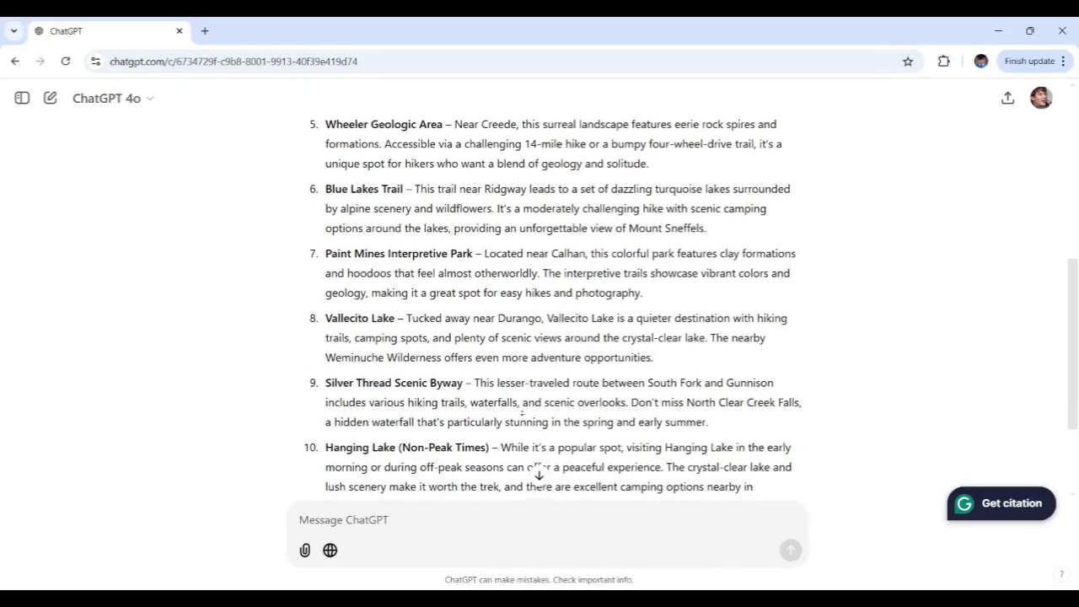
pyautogui.scroll(-3, 521, 411)
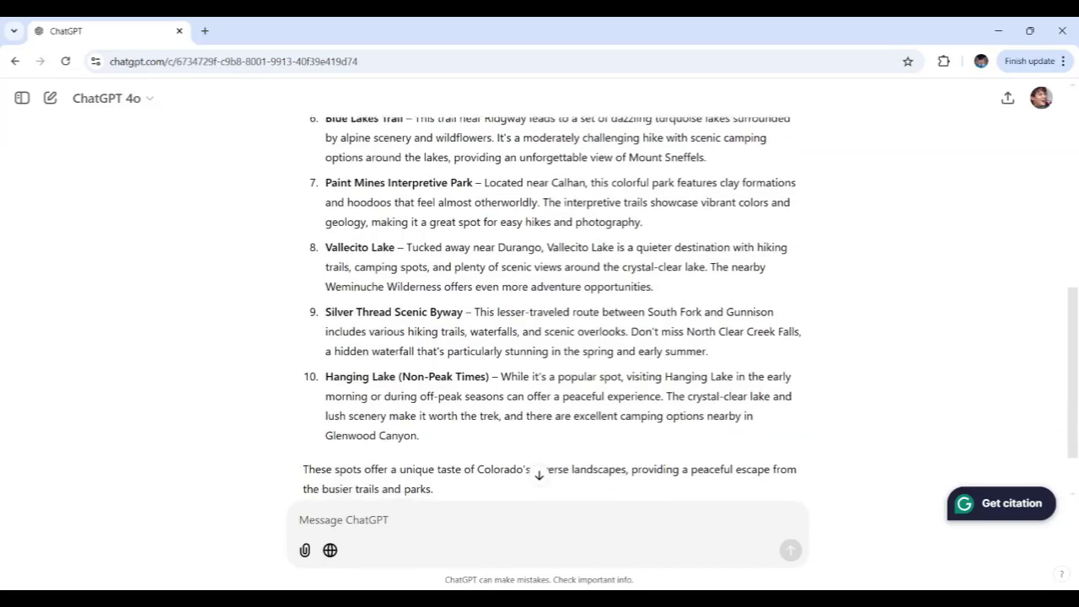
pyautogui.scroll(-1, 552, 294)
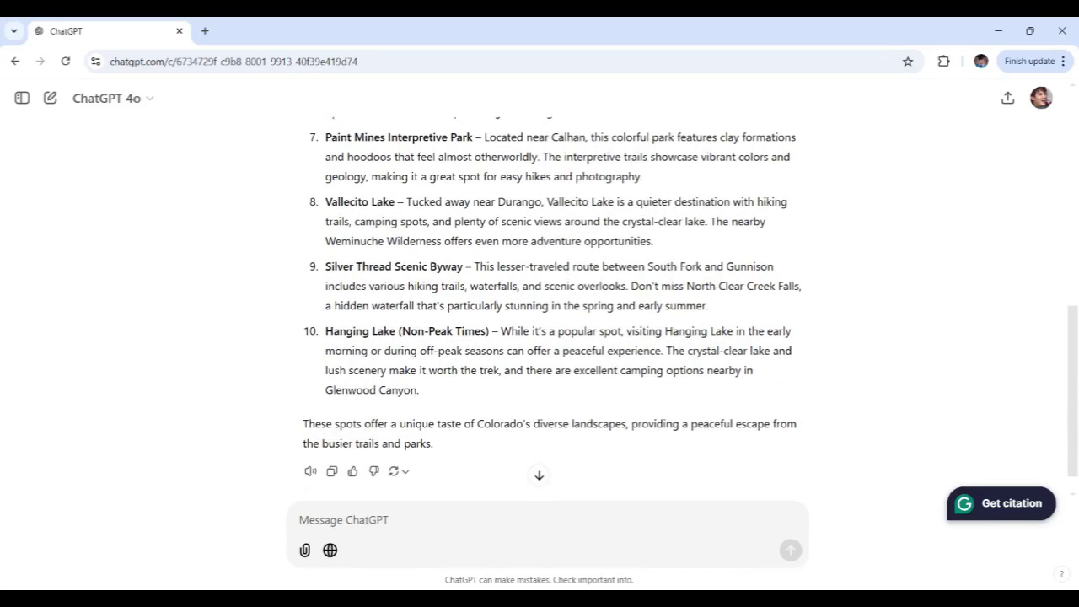
pyautogui.scroll(-1, 551, 295)
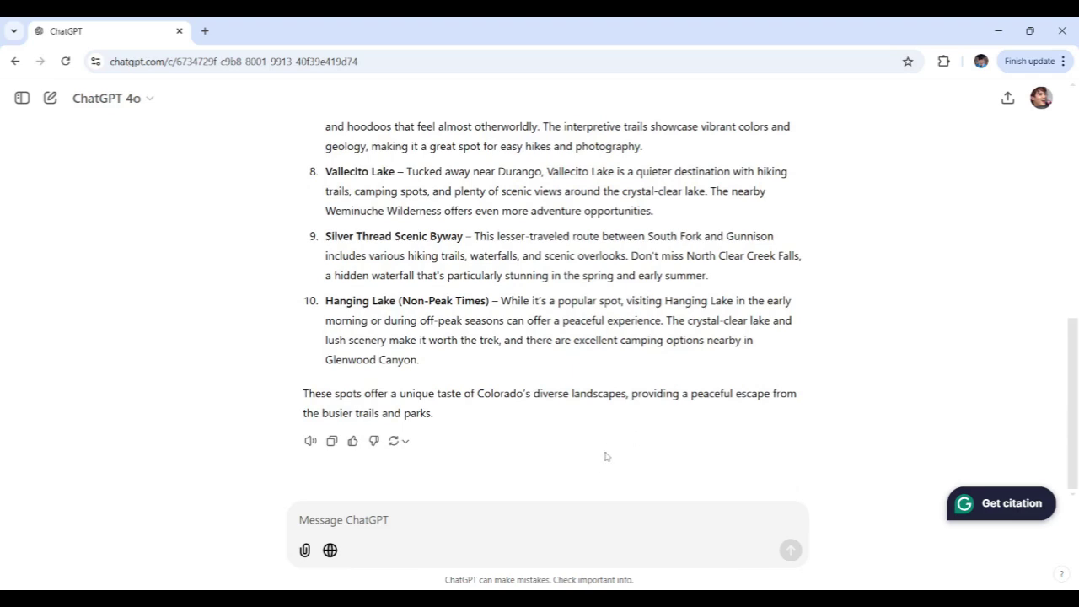
pyautogui.scroll(2, 577, 439)
pyautogui.scroll(3, 579, 425)
pyautogui.scroll(5, 579, 425)
pyautogui.scroll(2, 573, 408)
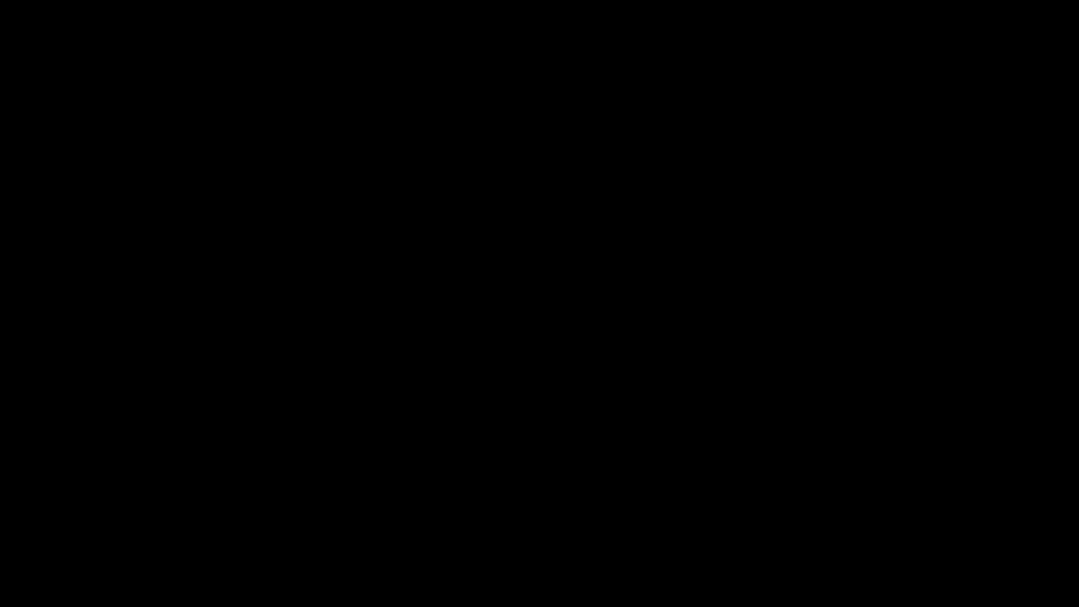